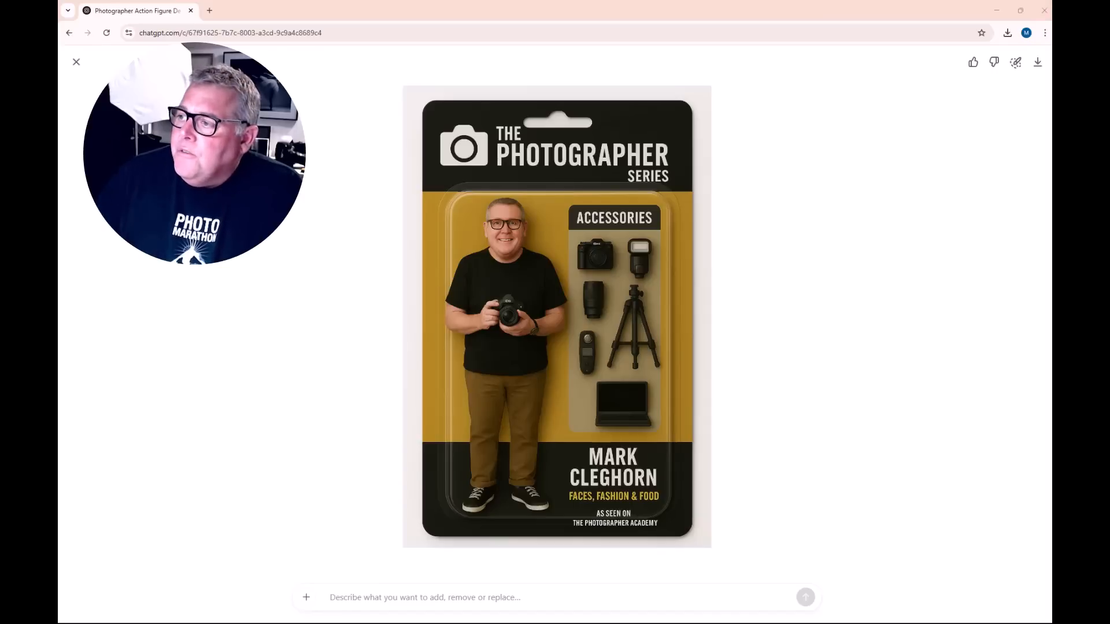
Bring up the Word document containing the image prompt and widen its window so the full text is readable.
drag(1109, 87, 424, 21)
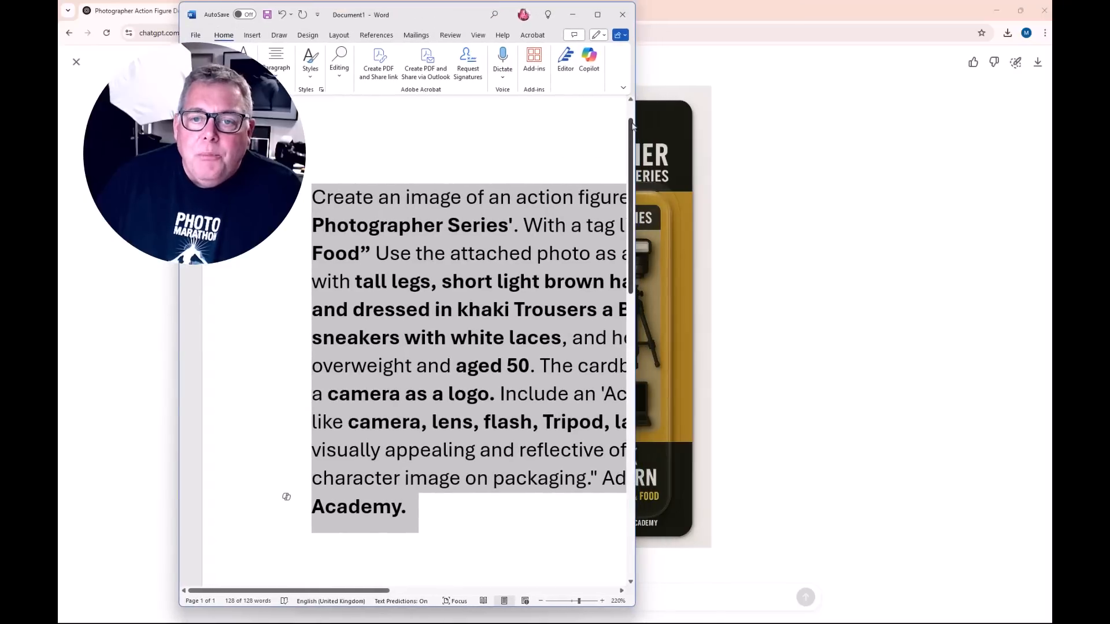
drag(636, 111, 1020, 113)
drag(762, 11, 735, 30)
click(680, 249)
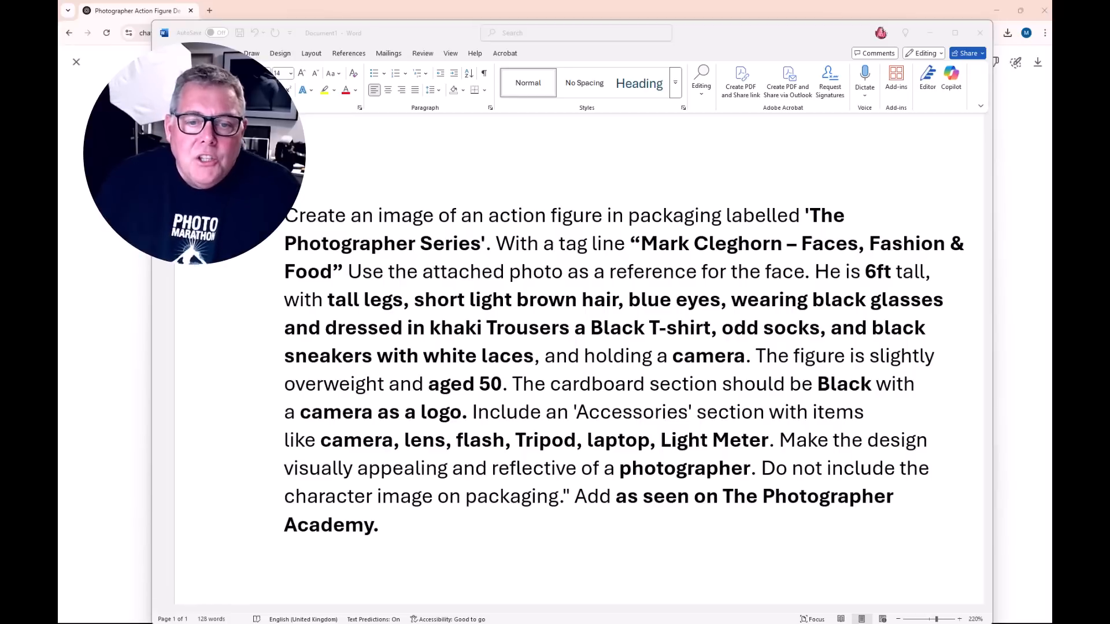
drag(701, 43, 688, 35)
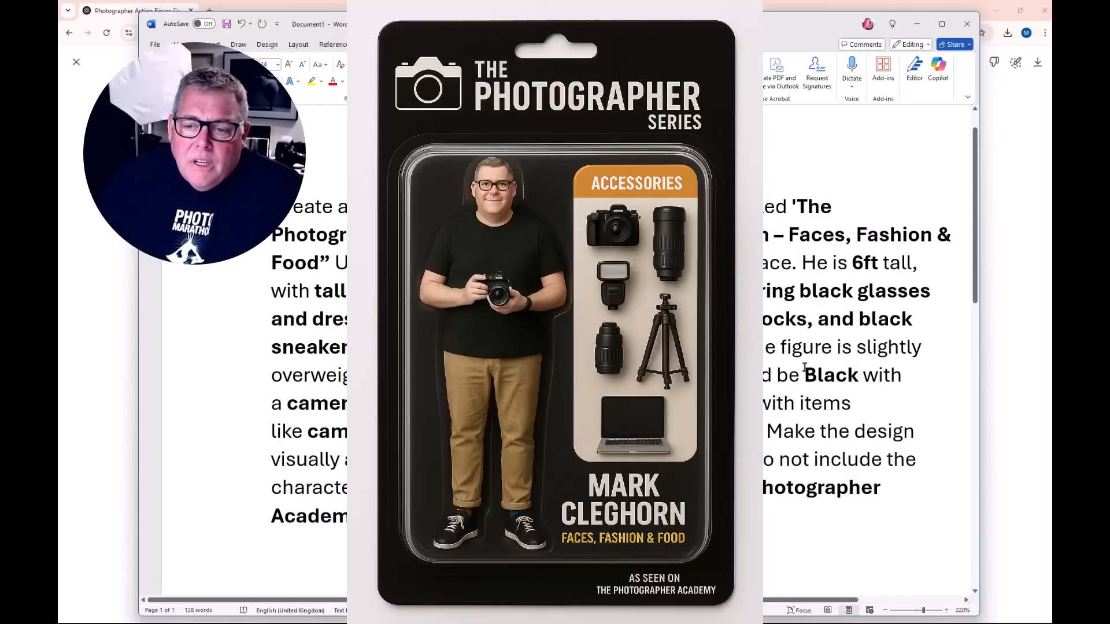
Change the colour of the cardboard section in the prompt text to Grey.
drag(804, 365, 856, 370)
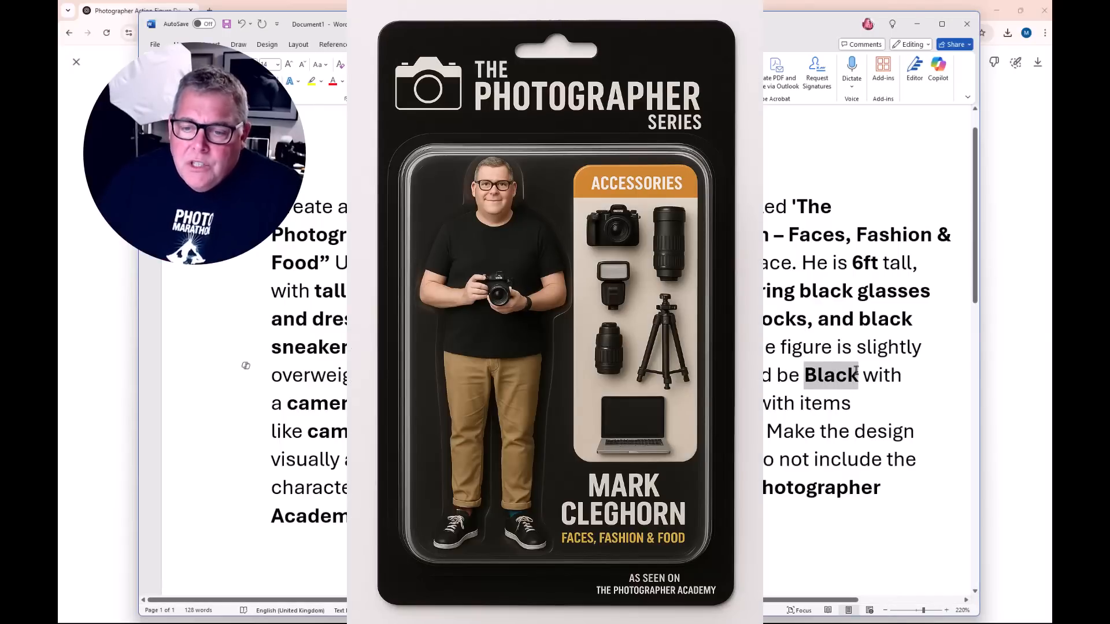
text(Grey)
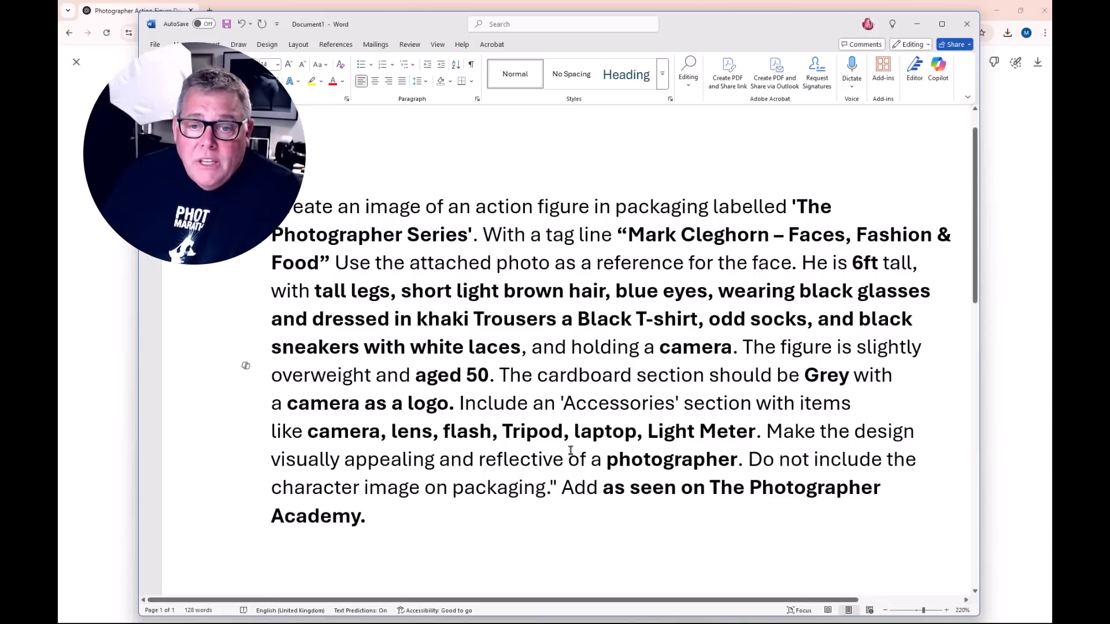
Return to the ChatGPT conversation, close the enlarged image, and review the previous prompt with its attached photo.
click(760, 5)
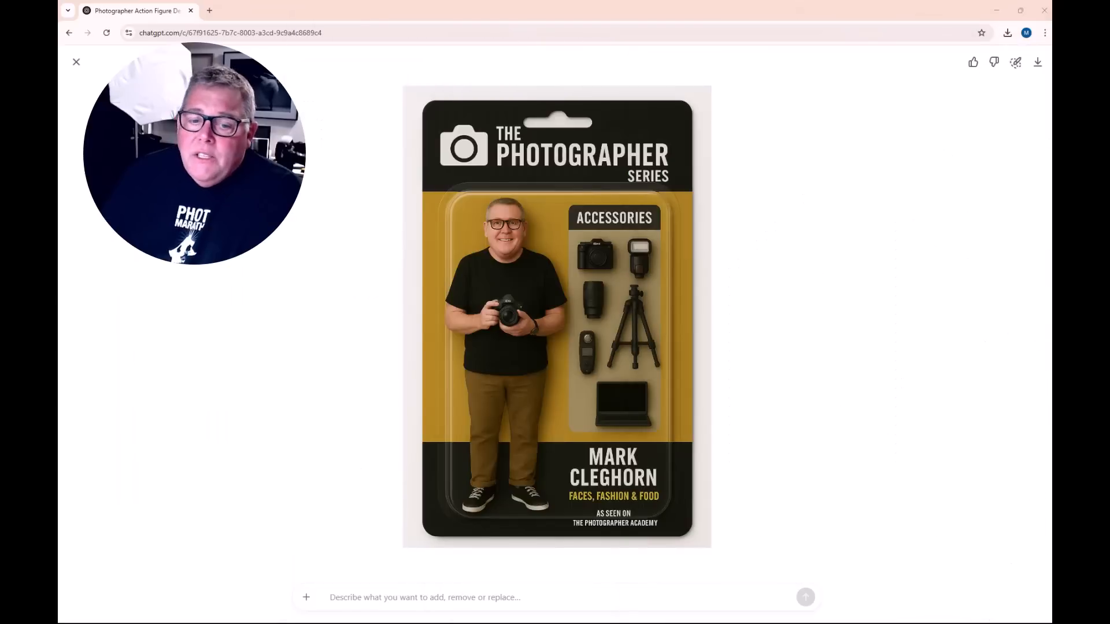
click(76, 62)
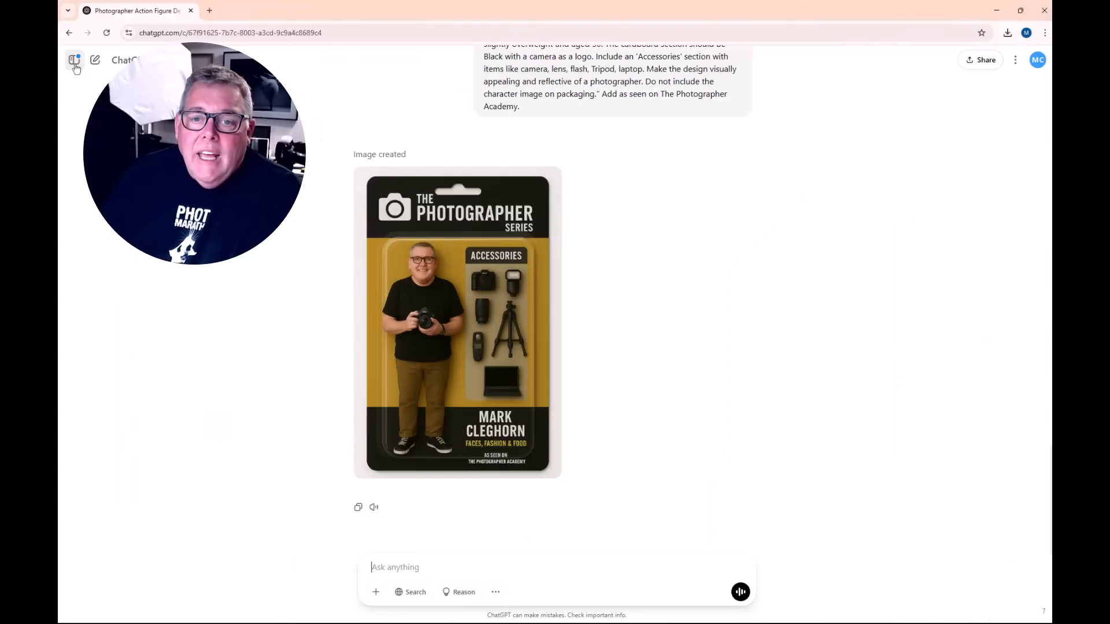
scroll(603, 306, up, 5)
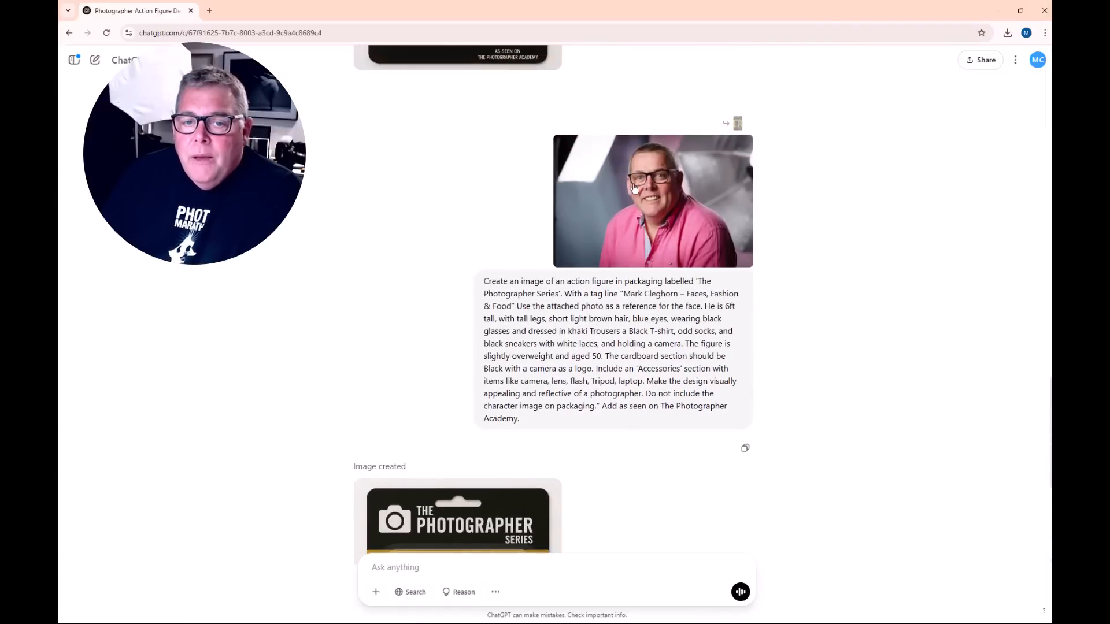
scroll(720, 463, down, 5)
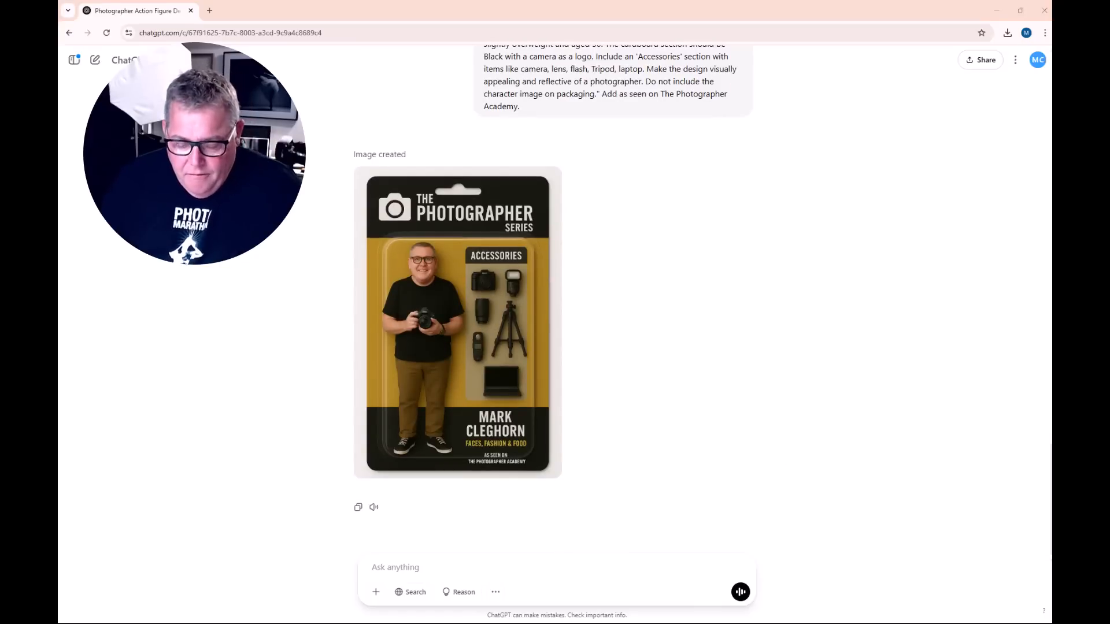
Submit the revised Grey-cardboard action figure prompt with the portrait photo 06_TPATEAM21.jpg attached.
click(384, 562)
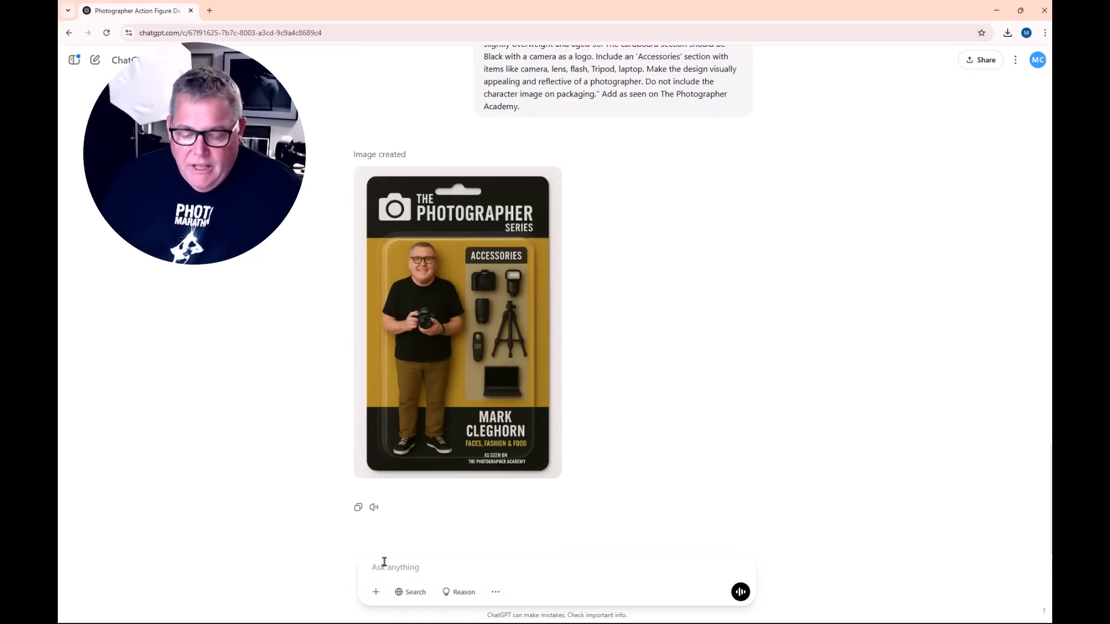
text(Create an image of an action figure in packaging labelled 'The Photographer Series'. With a tag line "Mark Cleghorn – Faces, Fashion & Food" Use the attached photo as a reference for the face. He is 6ft tall, with tall legs, short light brown hair, blue eyes, wearing black glasses and dressed in khaki Trousers a Black T-shirt, odd socks, and black sneakers with white laces, and holding a camera. The figure is slightly overweight and aged 50. The cardboard section should be Grey with a camera as a logo. Include an 'Accessories' section with items like camera, lens, flash, Tripod, laptop, Light Meter. Make the design visually appealing and reflective of a photographer. Do not include the character image on packaging." Add as seen on The Photographer Academy.)
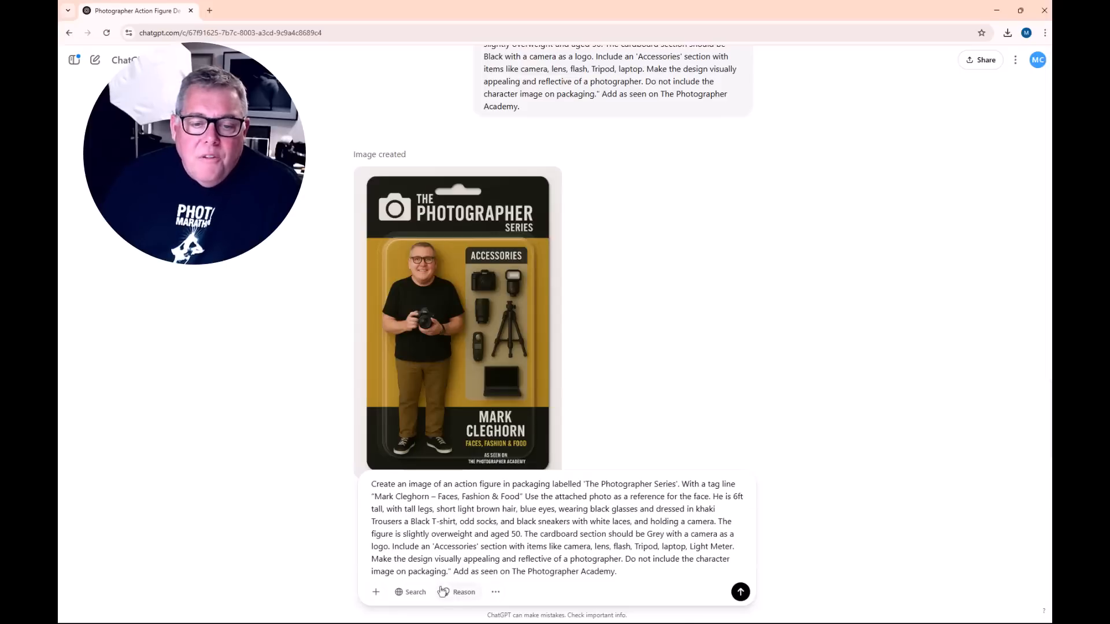
click(375, 594)
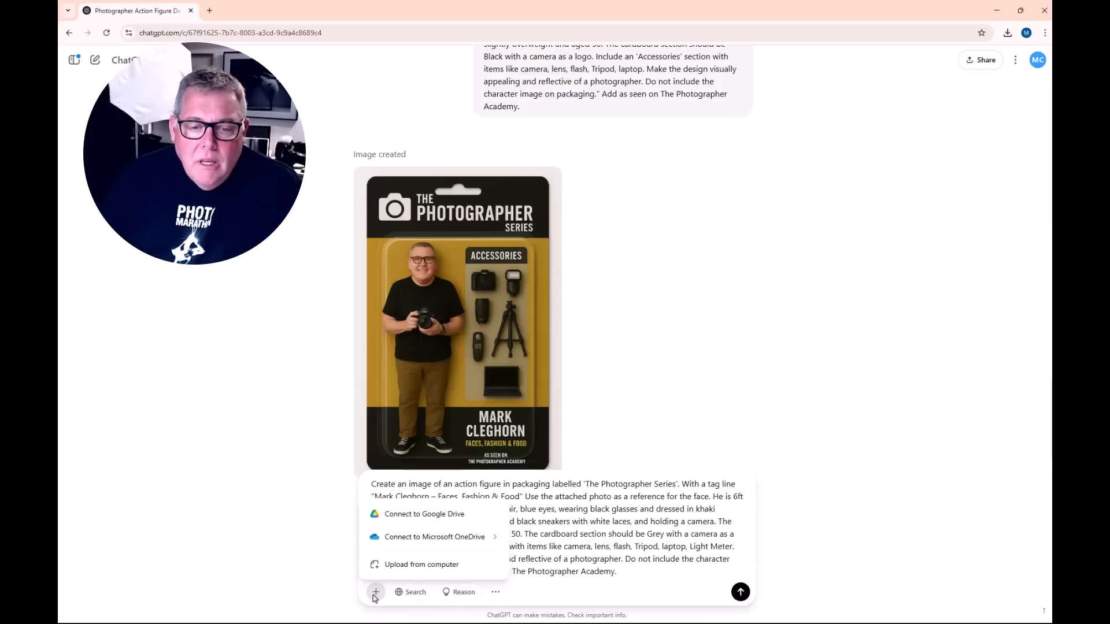
click(389, 564)
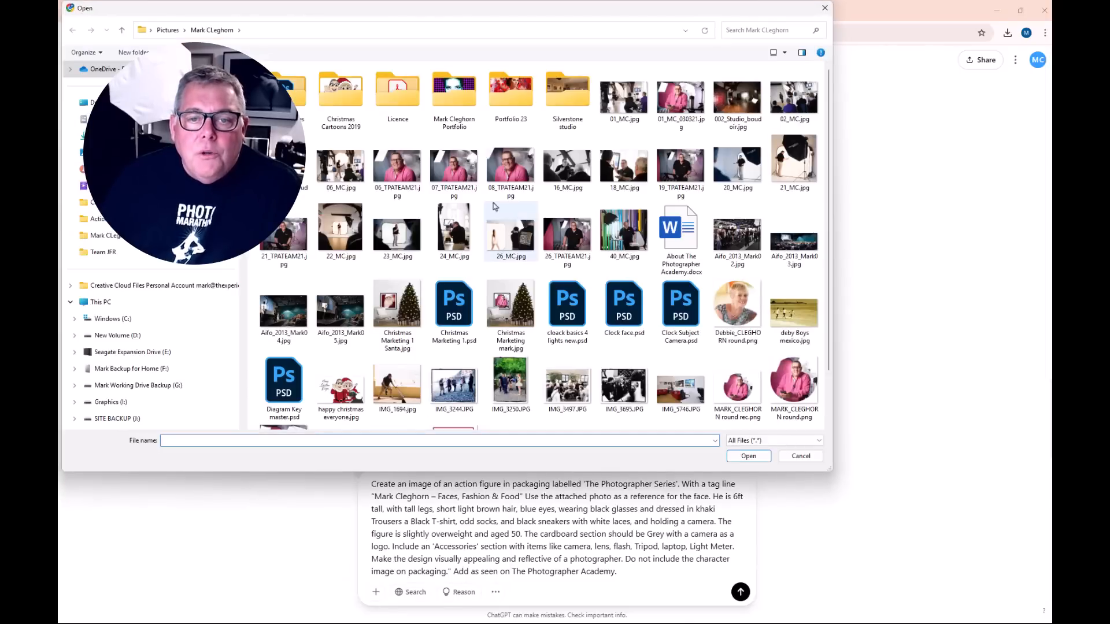
double_click(407, 175)
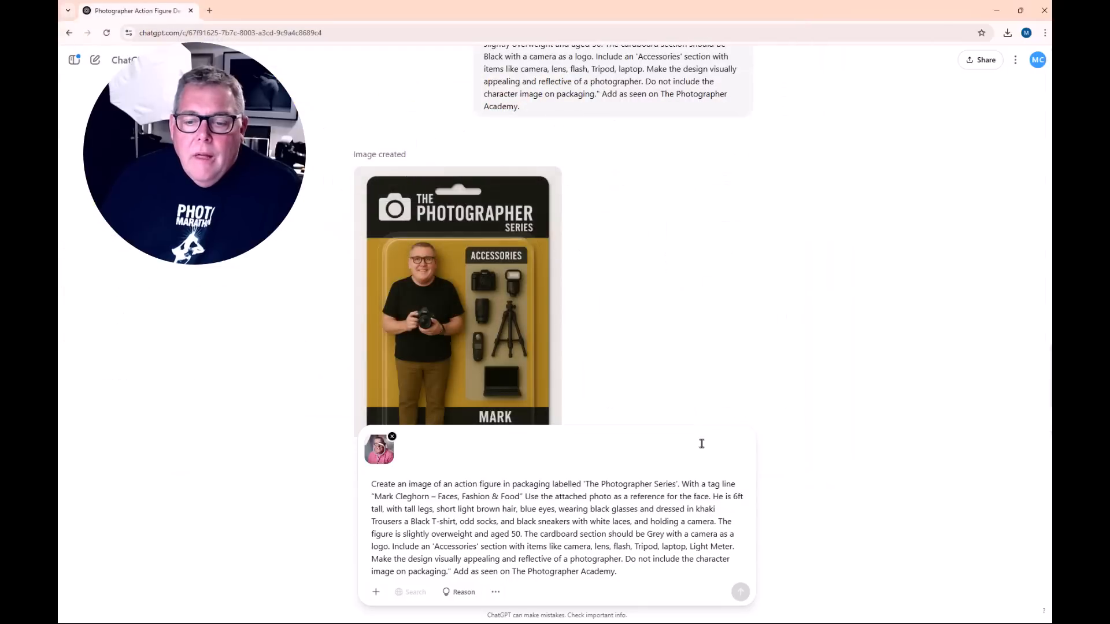
click(741, 592)
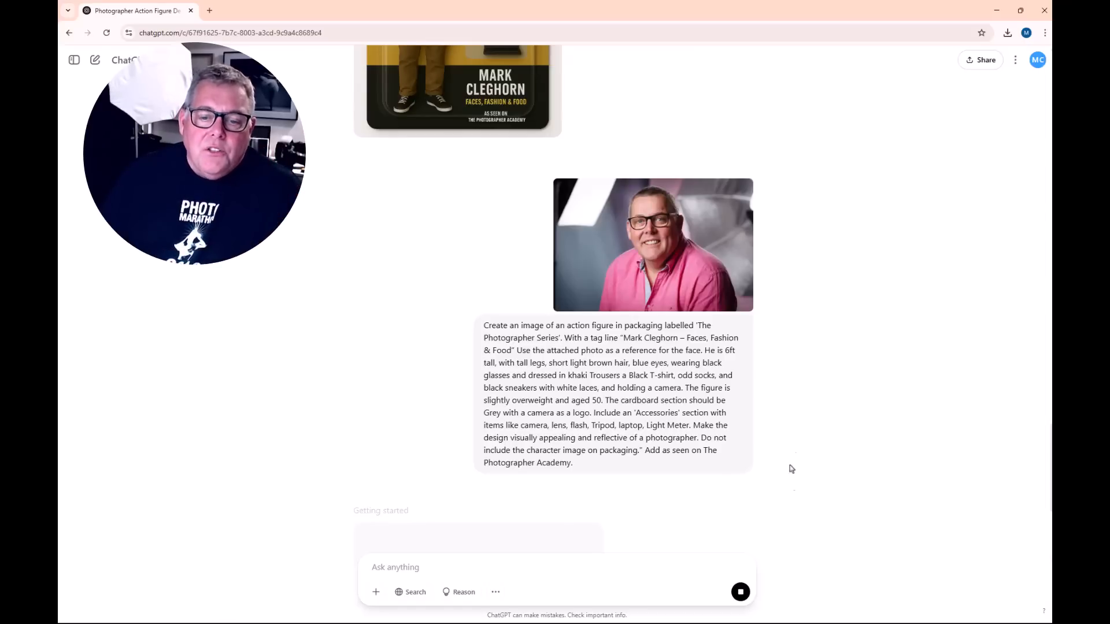
scroll(796, 462, down, 4)
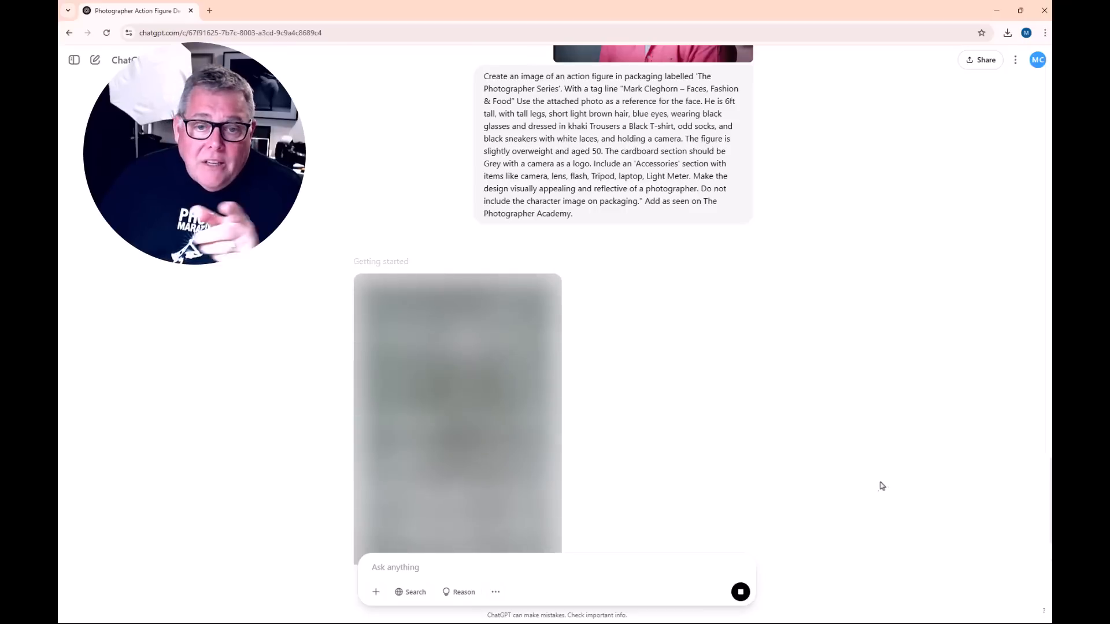
scroll(853, 473, down, 1)
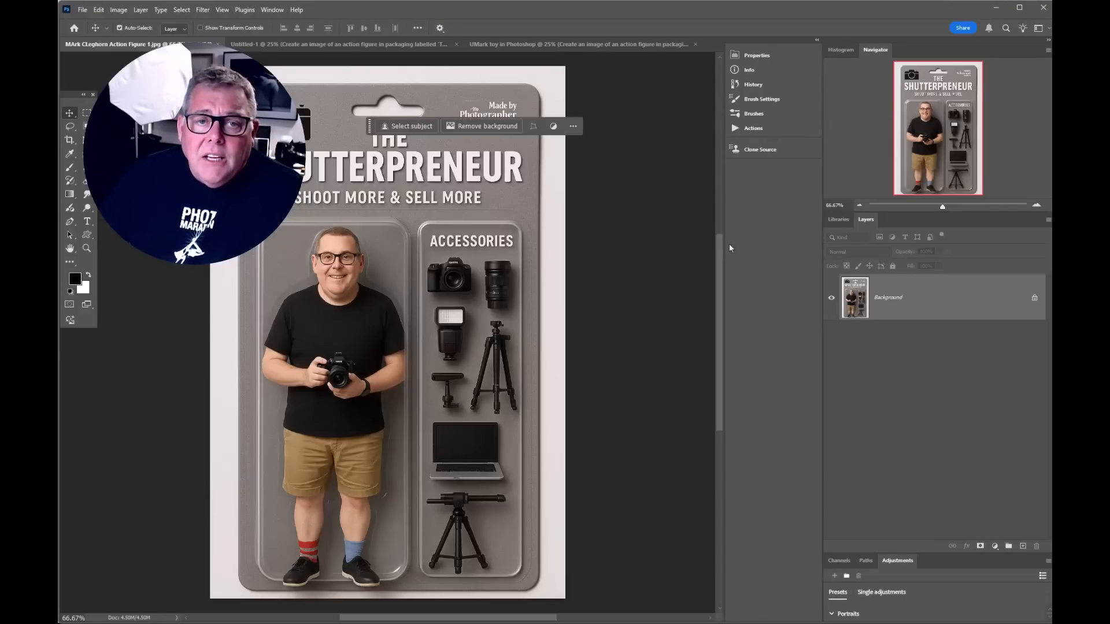
In Photoshop, view the previously generated toy document and create a blank Letter document, 8.5 x 11 inches at 300 ppi.
click(579, 43)
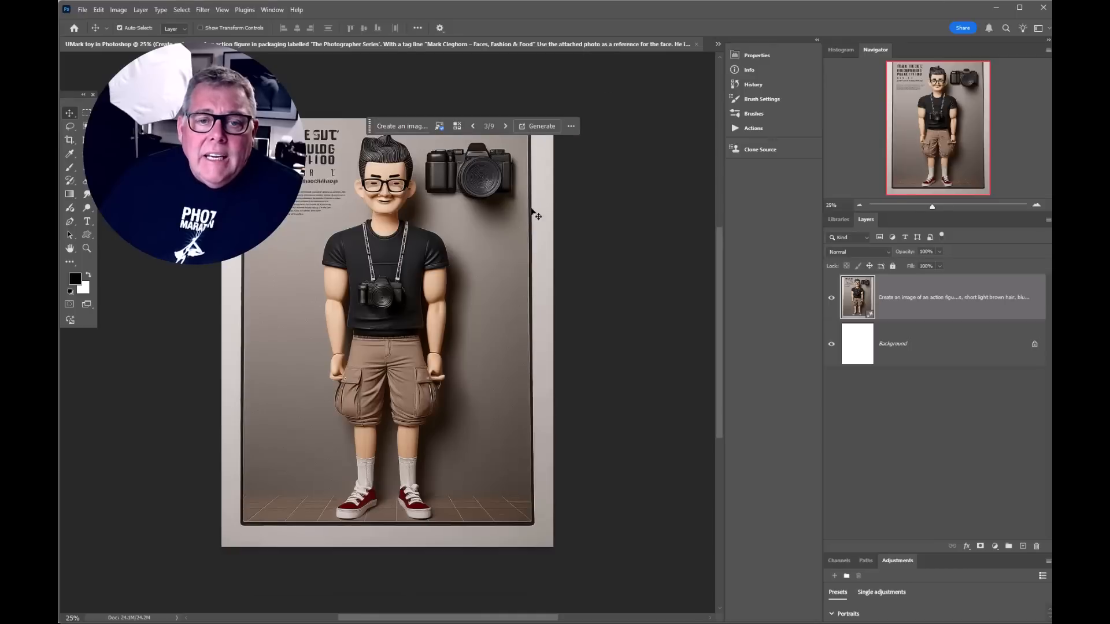
scroll(538, 231, down, 1)
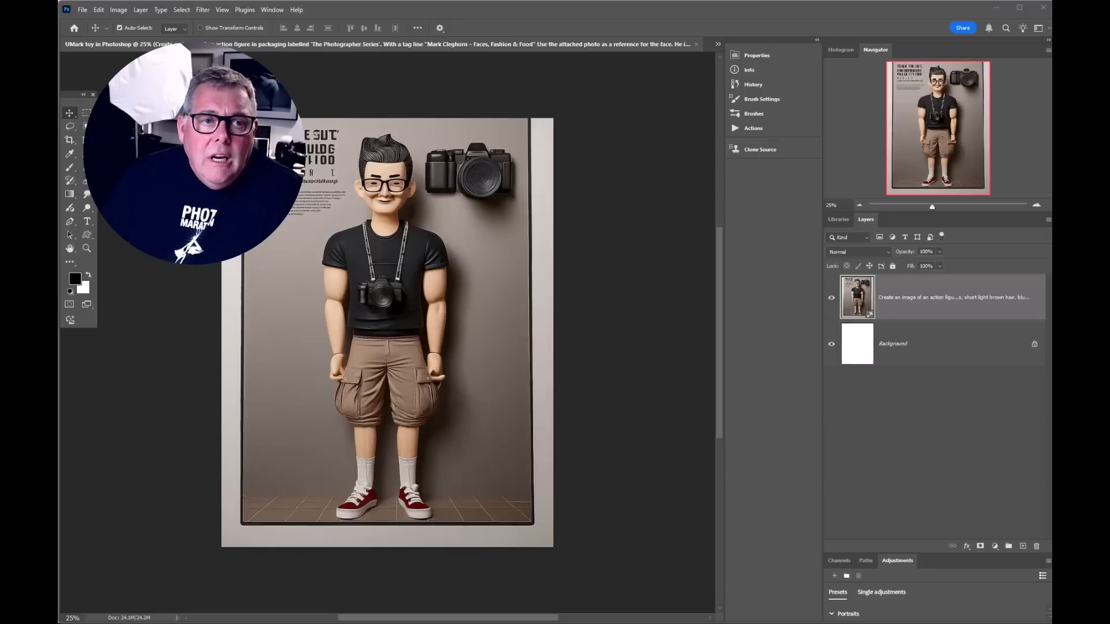
click(84, 13)
click(89, 23)
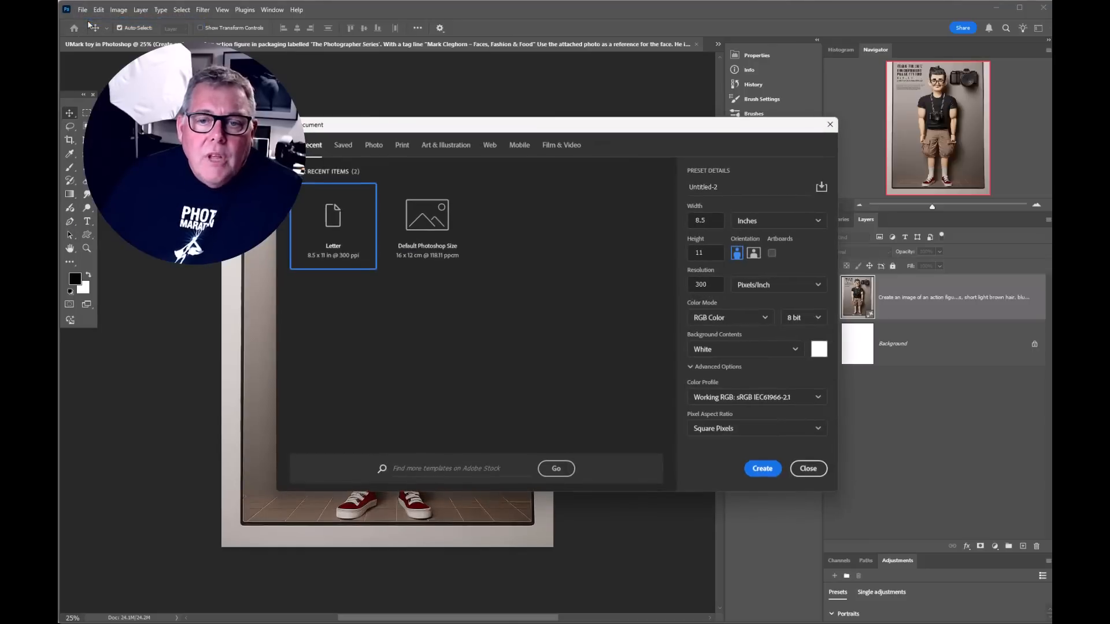
click(767, 468)
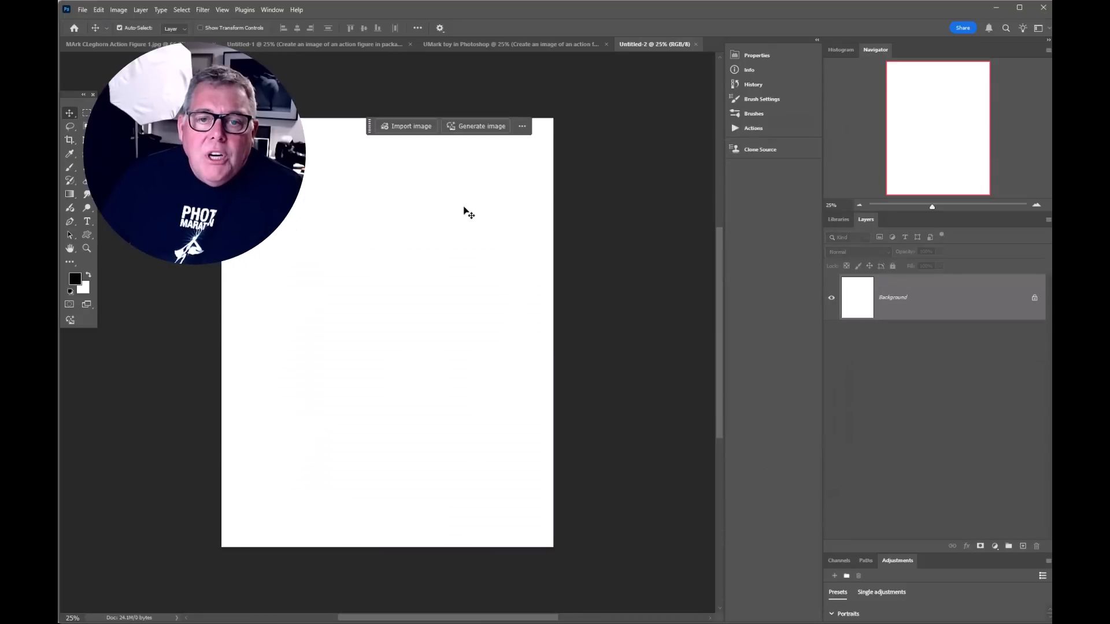
Start Generate image, paste the action figure prompt, and delete its cut-off cardboard sentence so it ends at "aged 50.".
click(473, 127)
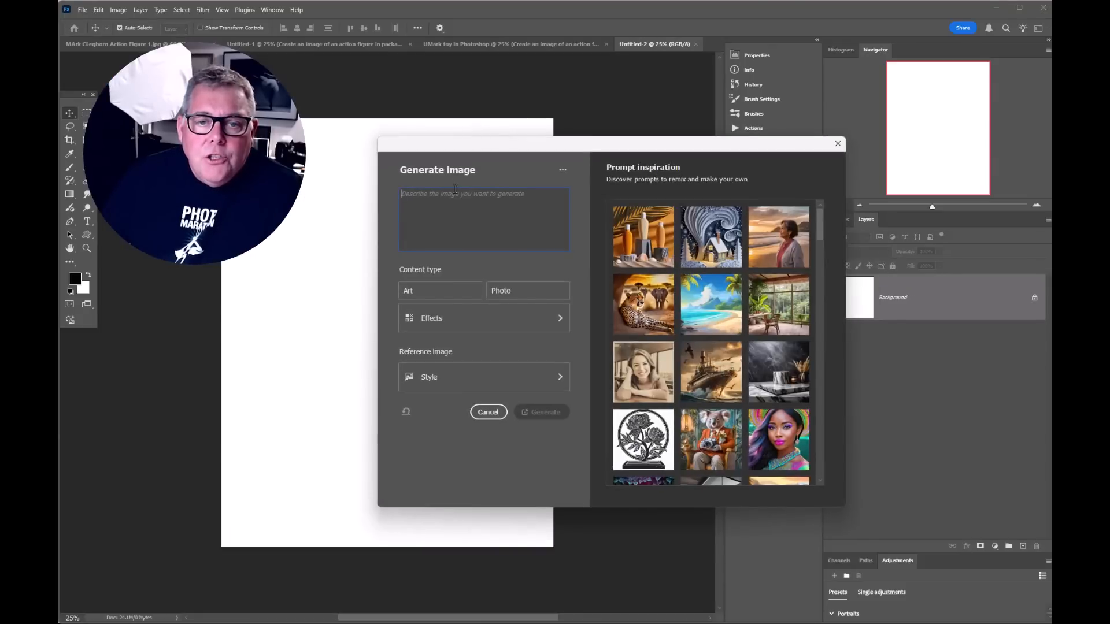
key(ctrl+v)
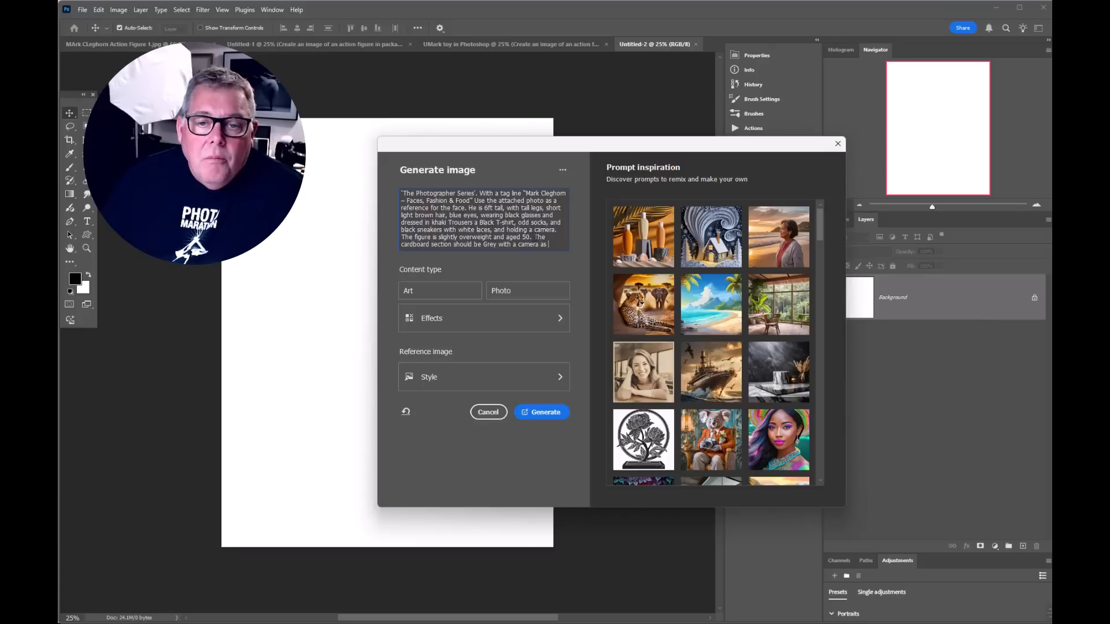
drag(534, 237, 552, 245)
key(BackSpace)
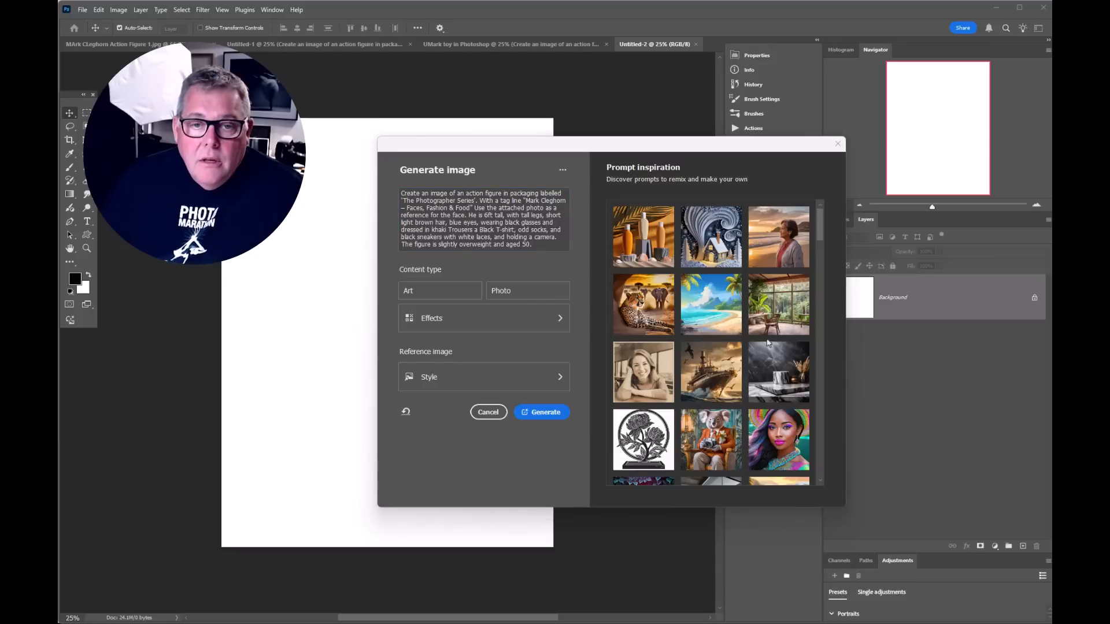
click(502, 211)
key(ctrl+a)
key(Right)
key(ctrl)
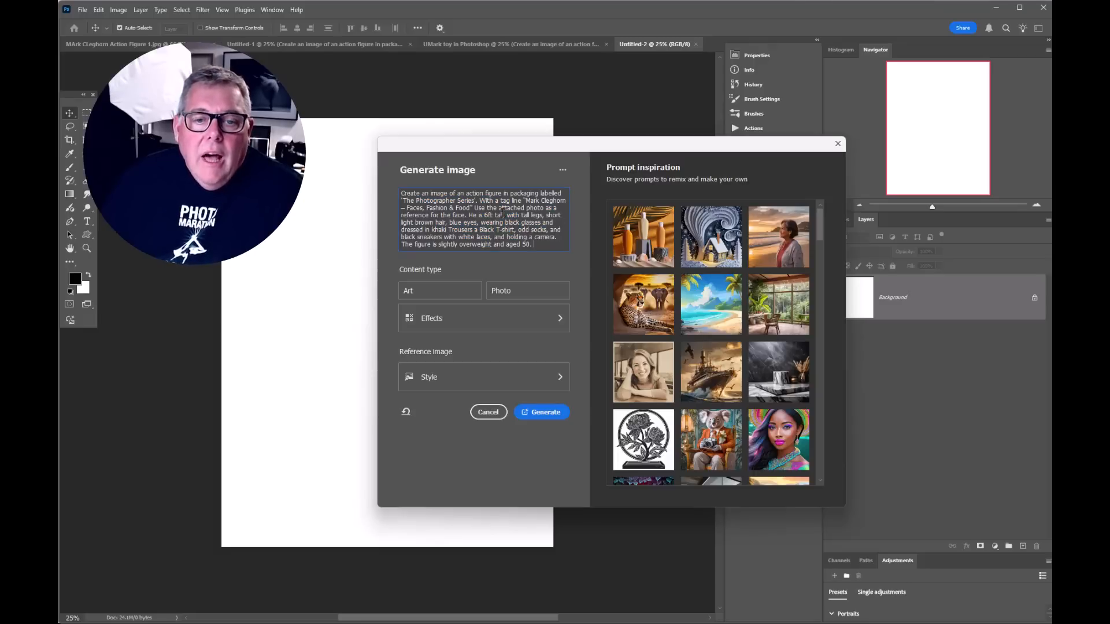
Generate the image with content type Art and 08_TPATEAM21.jpg from the Pictures folder as the style reference.
click(436, 291)
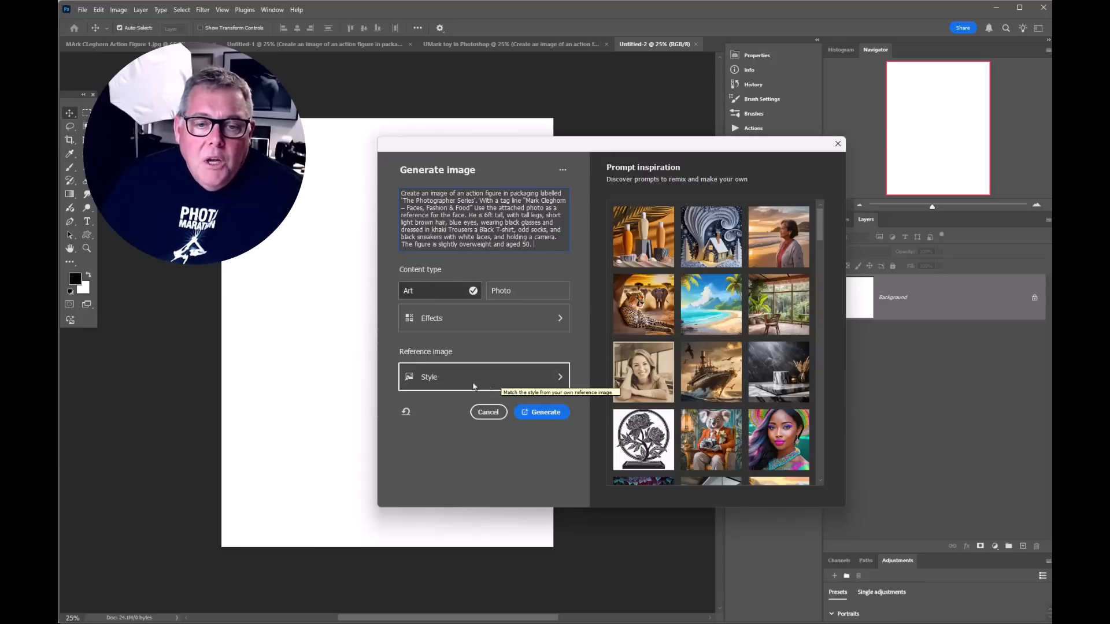
click(430, 382)
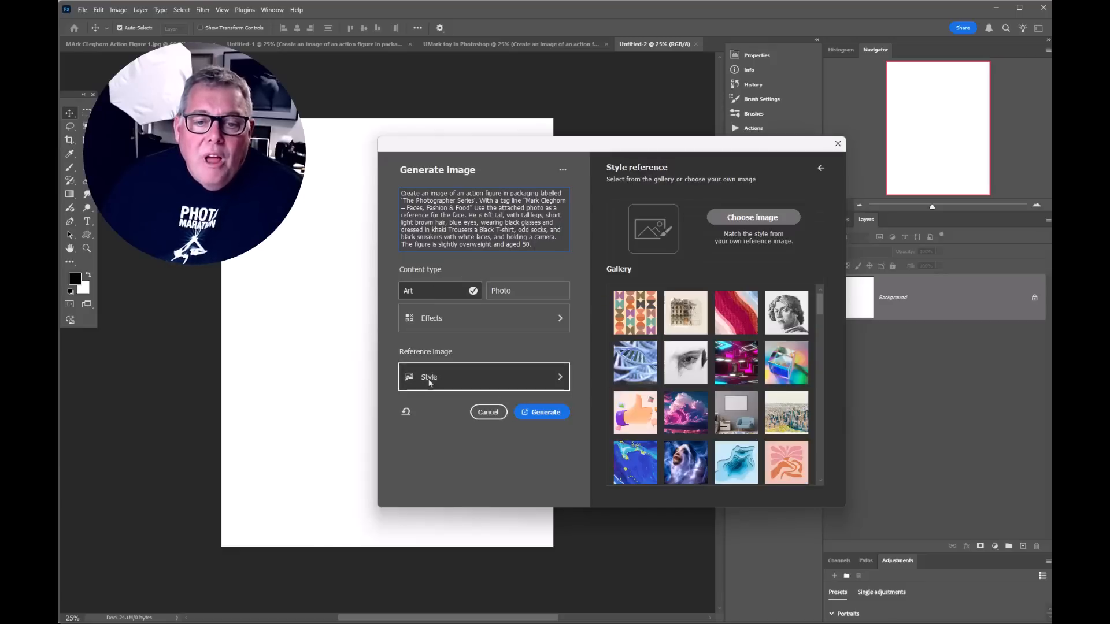
click(741, 219)
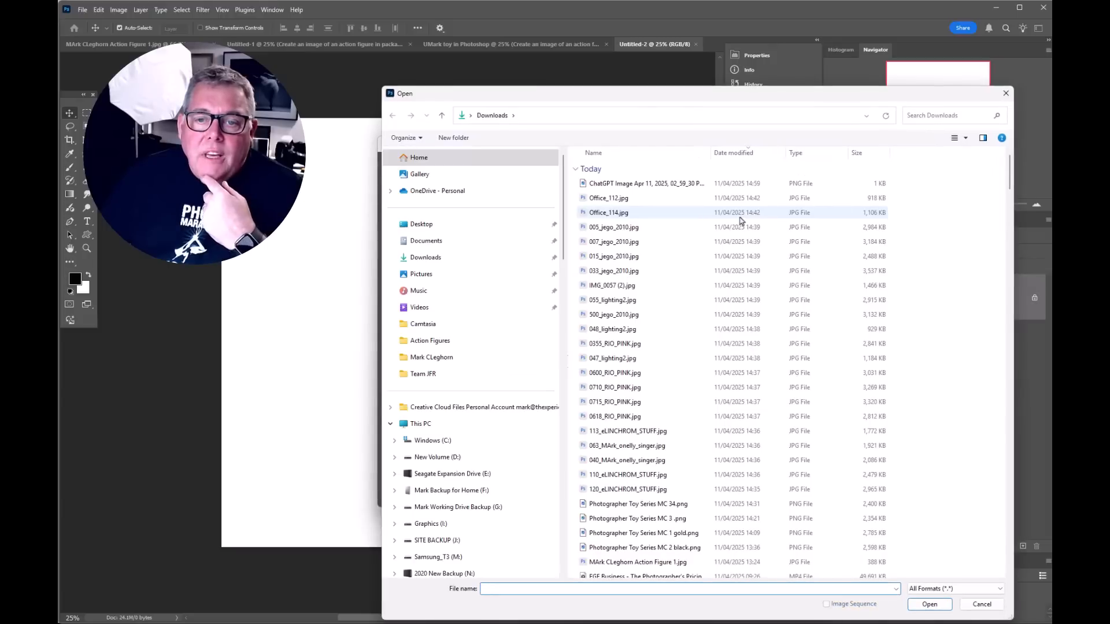
click(431, 276)
double_click(848, 176)
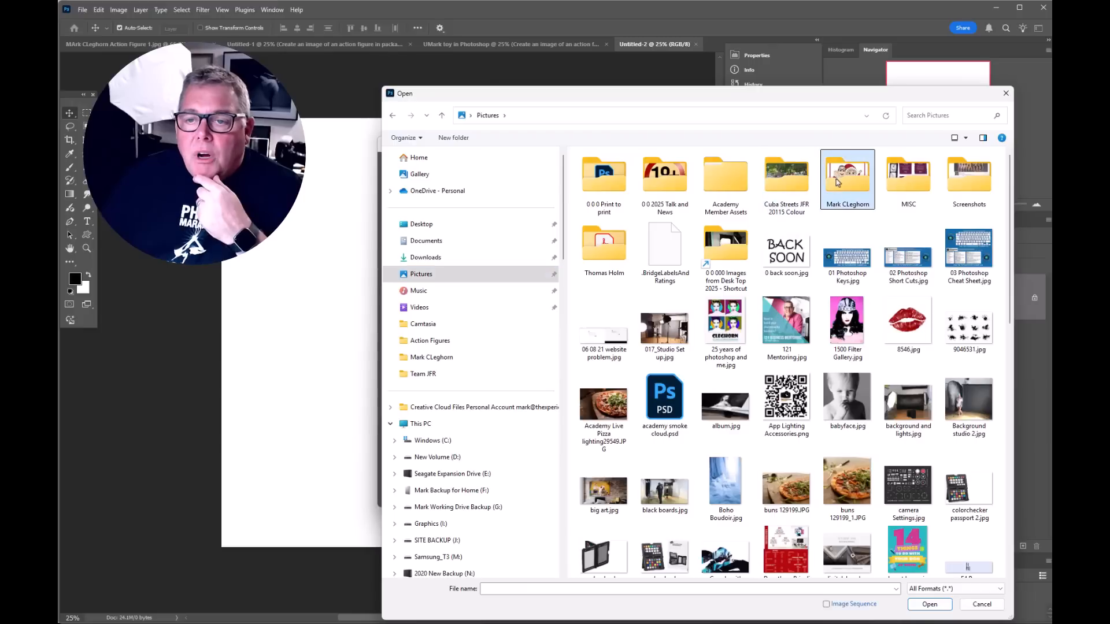
click(612, 328)
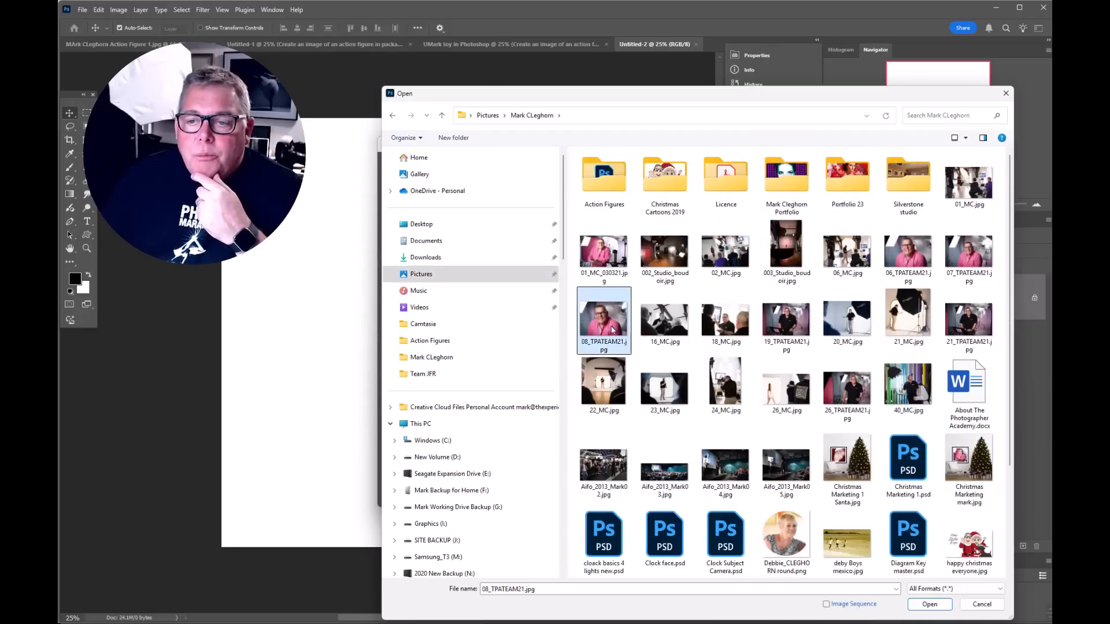
click(930, 604)
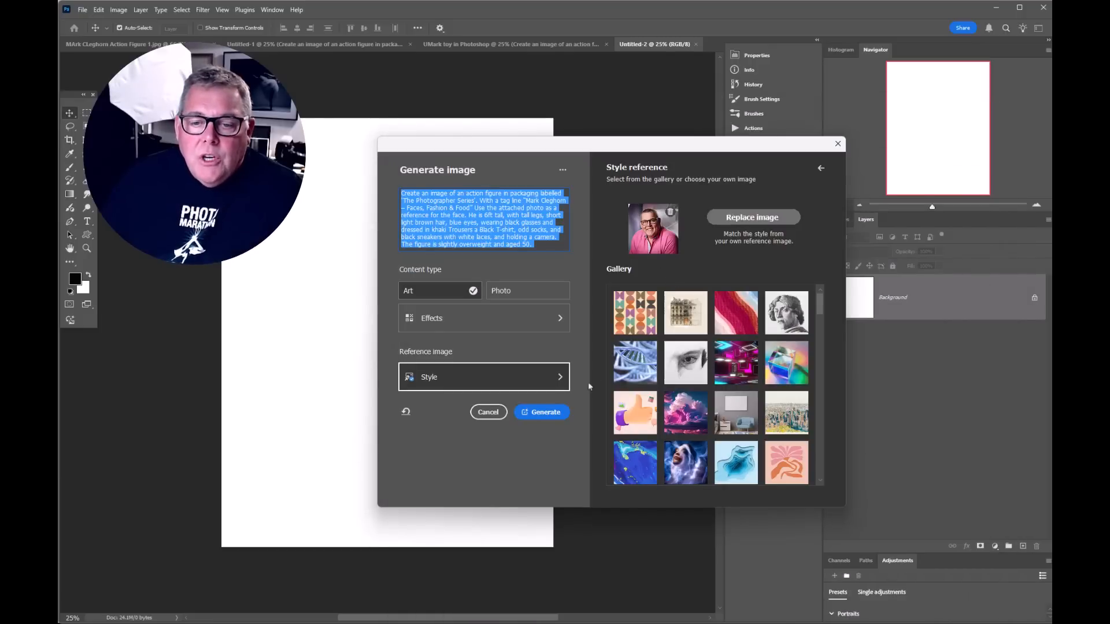
click(548, 413)
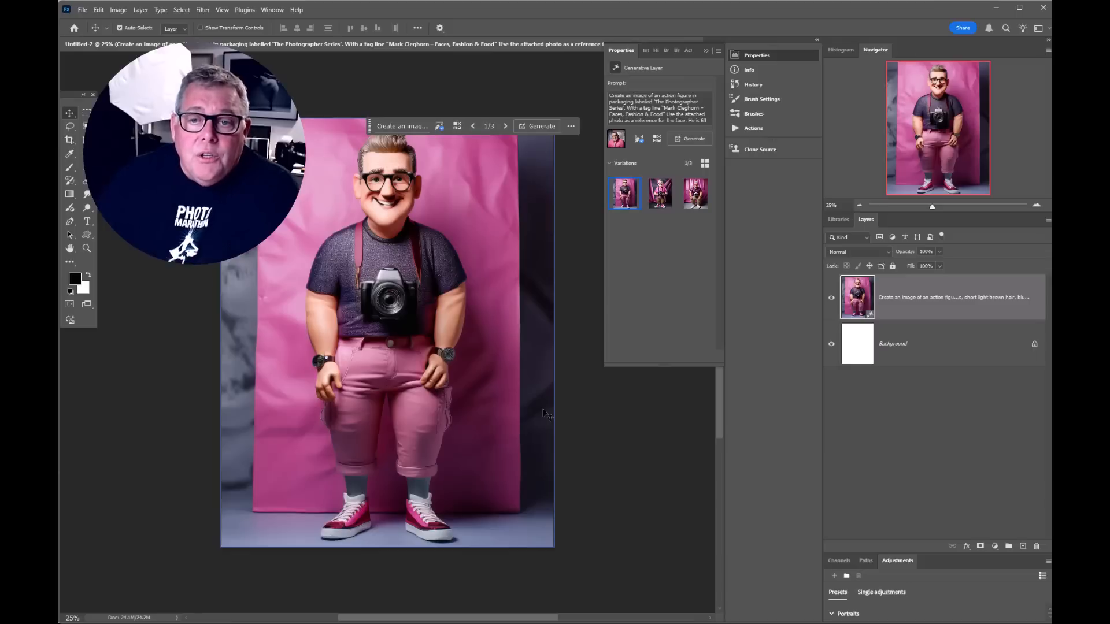
View the second and third generated variations and open the reference image options of the generative layer.
click(660, 194)
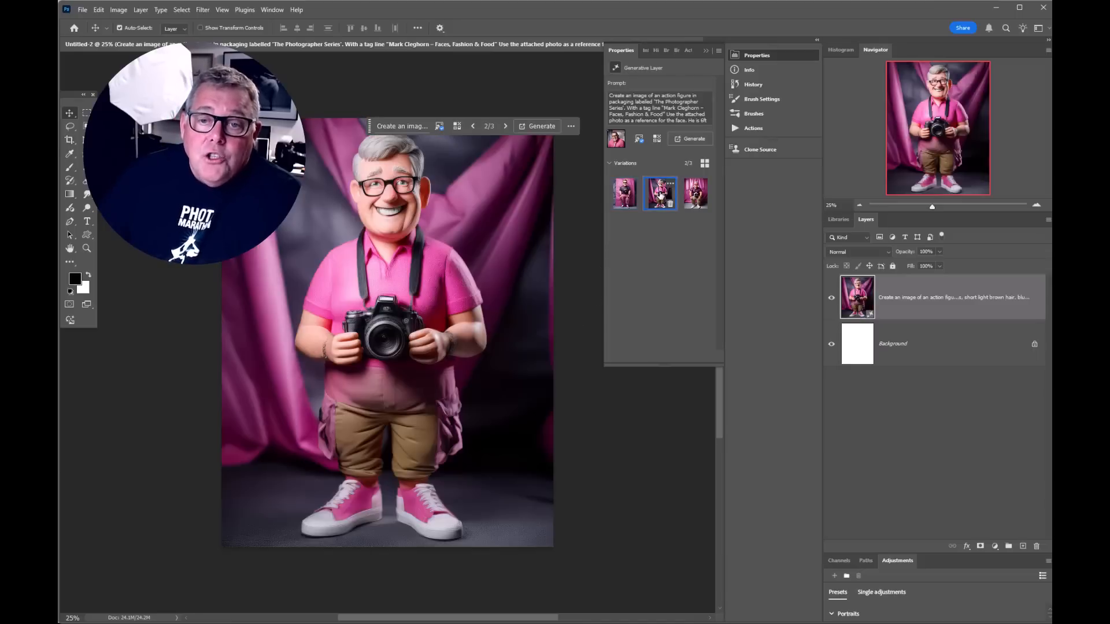
click(693, 197)
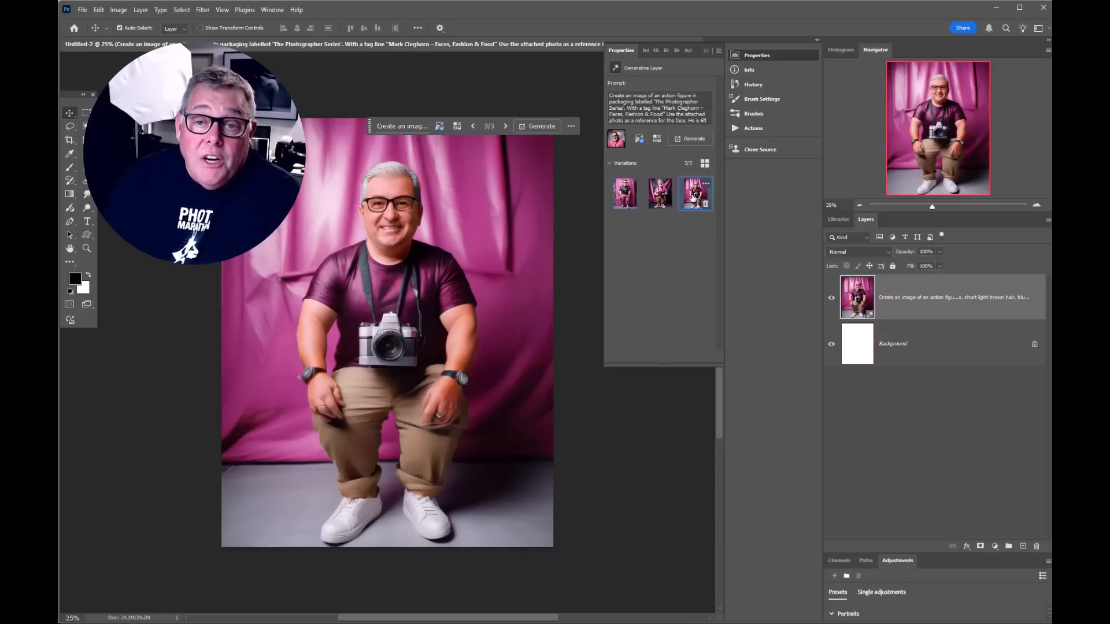
click(639, 140)
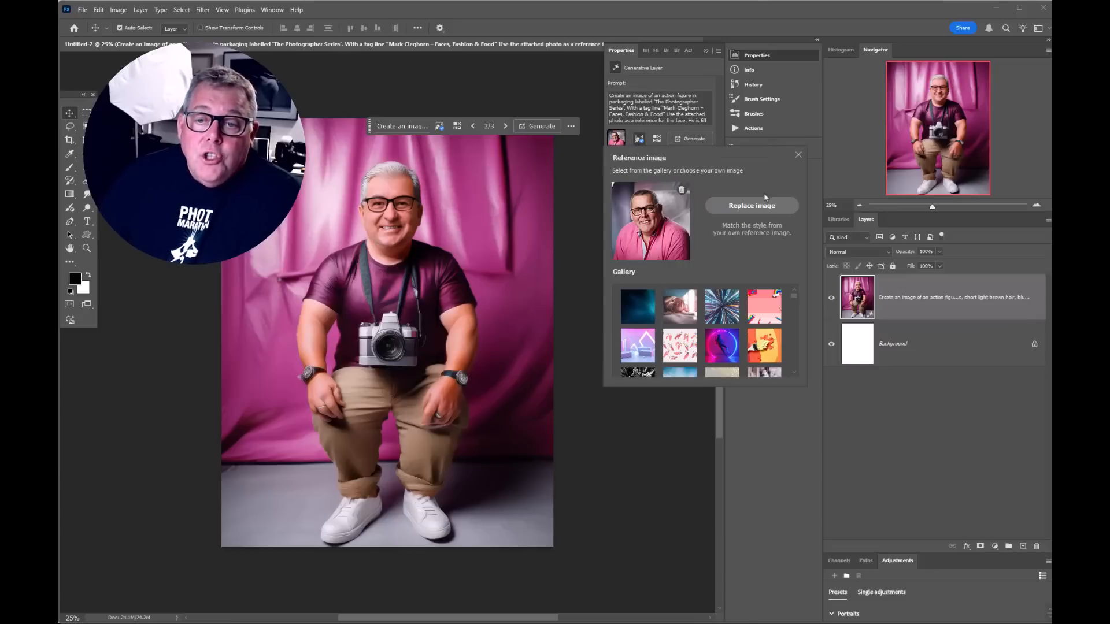
Replace the generative layer's style reference with the Action Figure 1 JPG dated 11/04/2025 from the Downloads folder.
click(750, 207)
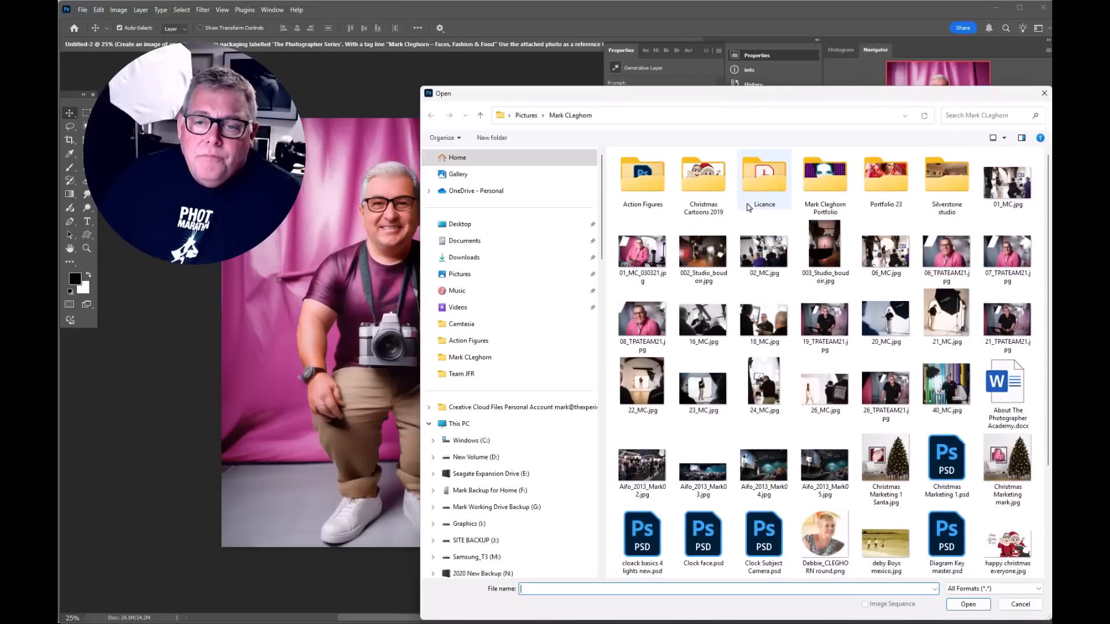
double_click(644, 183)
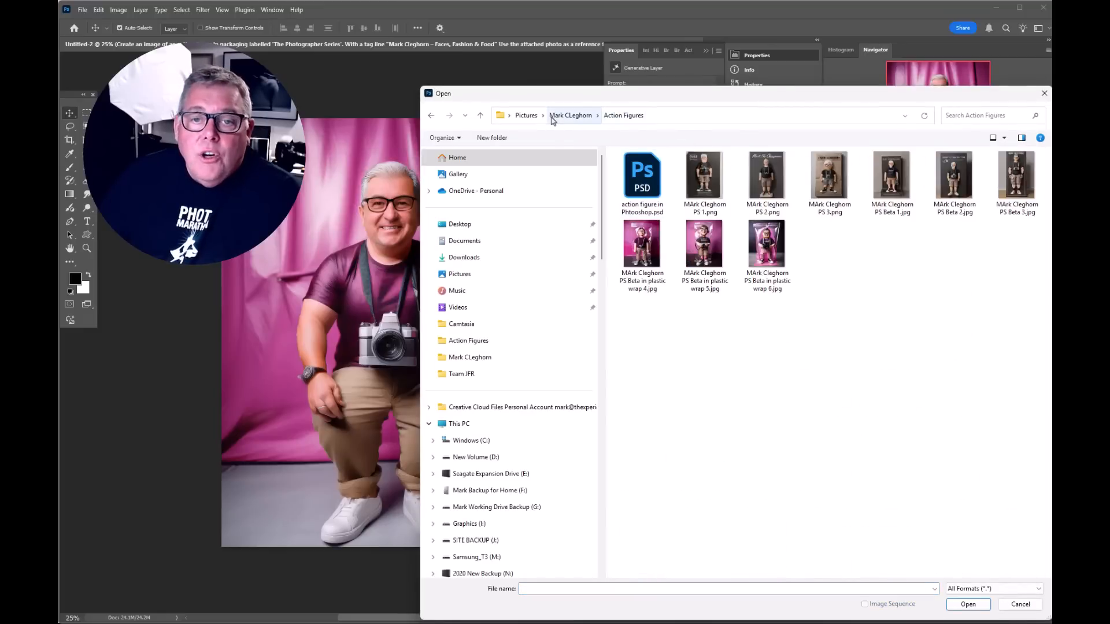
click(501, 257)
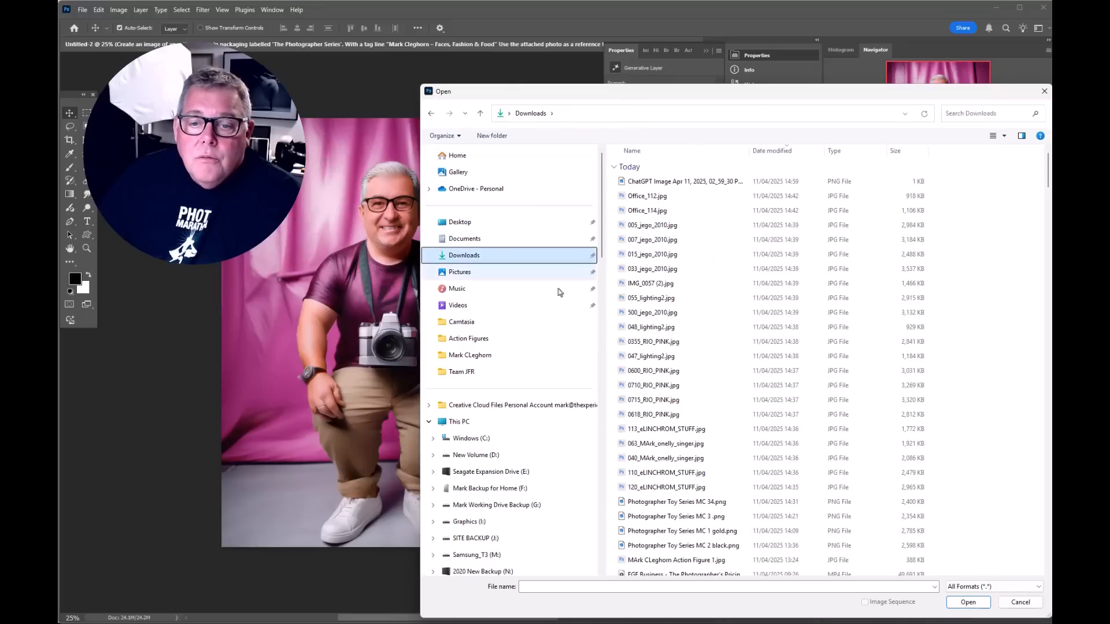
scroll(731, 396, down, 3)
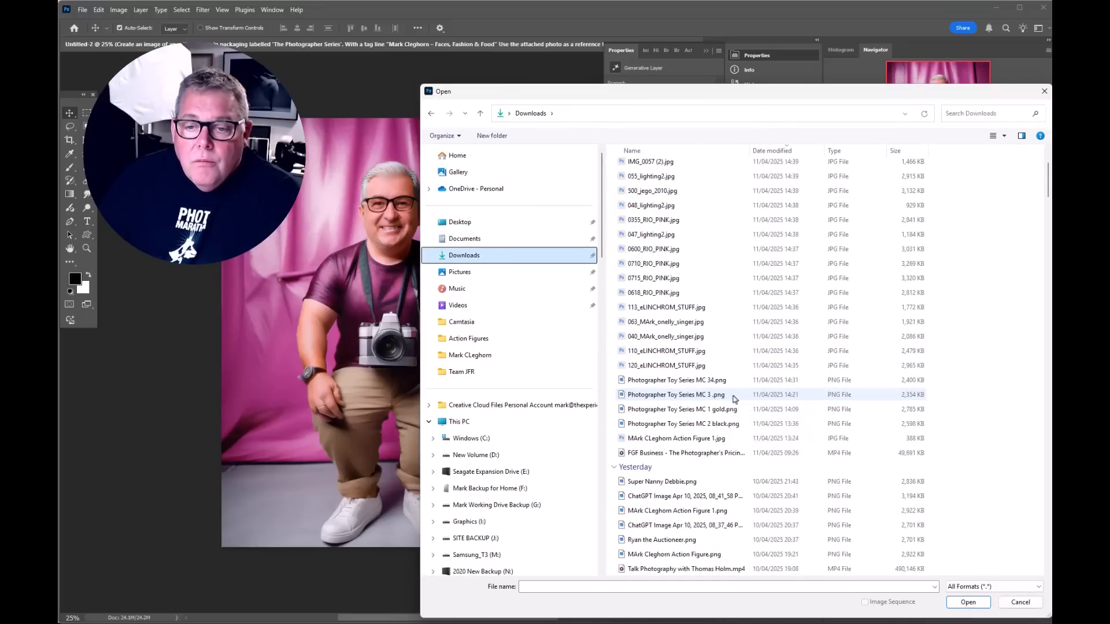
double_click(704, 439)
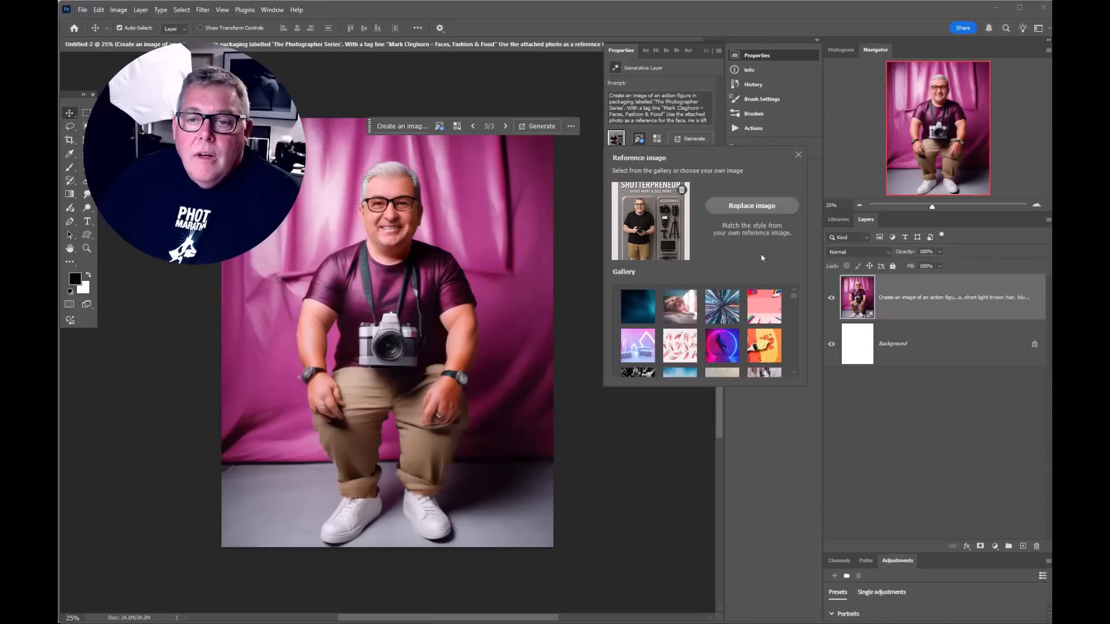
click(798, 155)
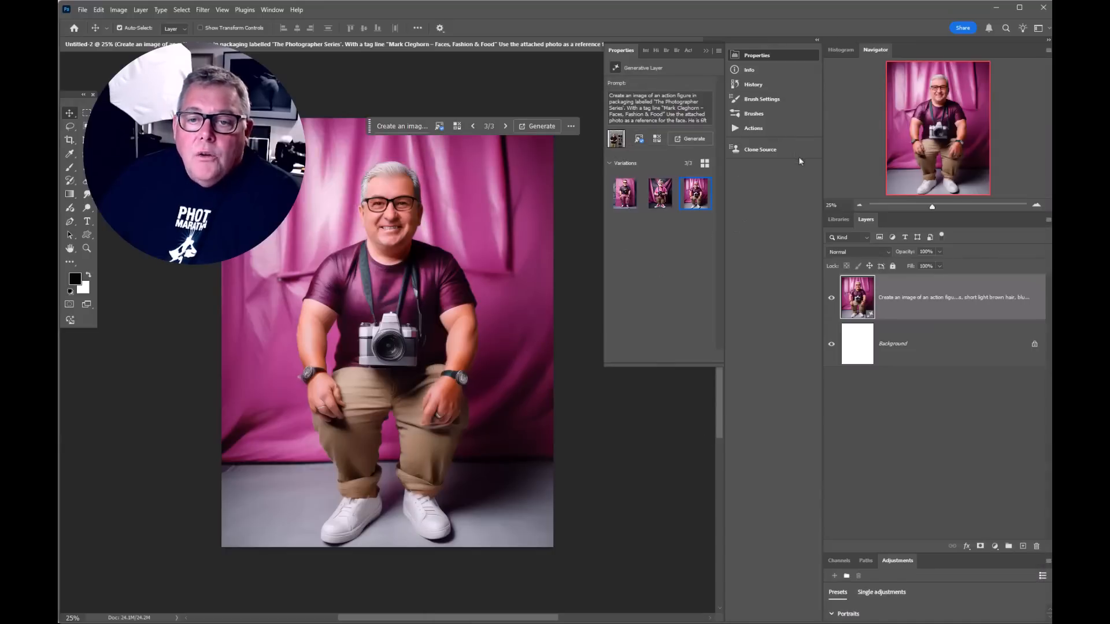
Generate new variations with the replaced reference image and show the second and third of them.
click(682, 140)
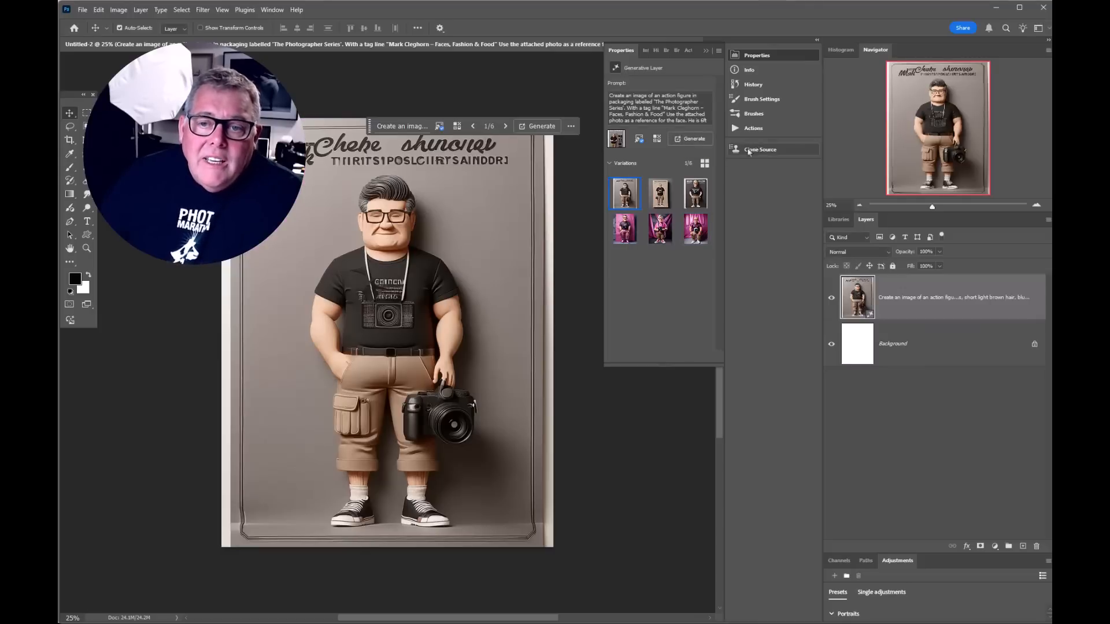
click(662, 196)
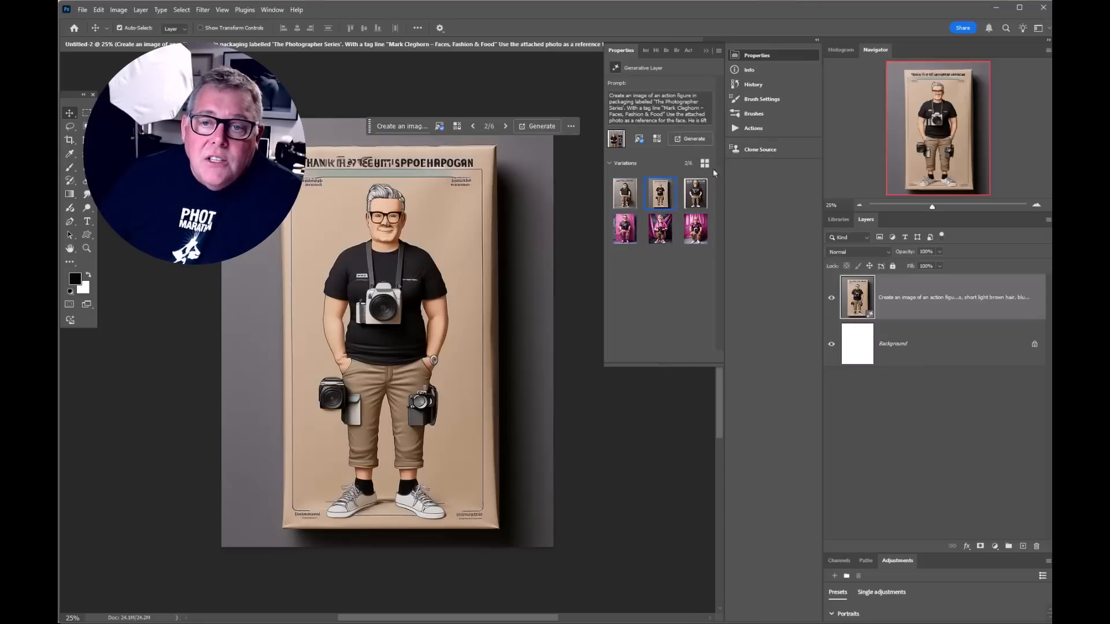
click(697, 195)
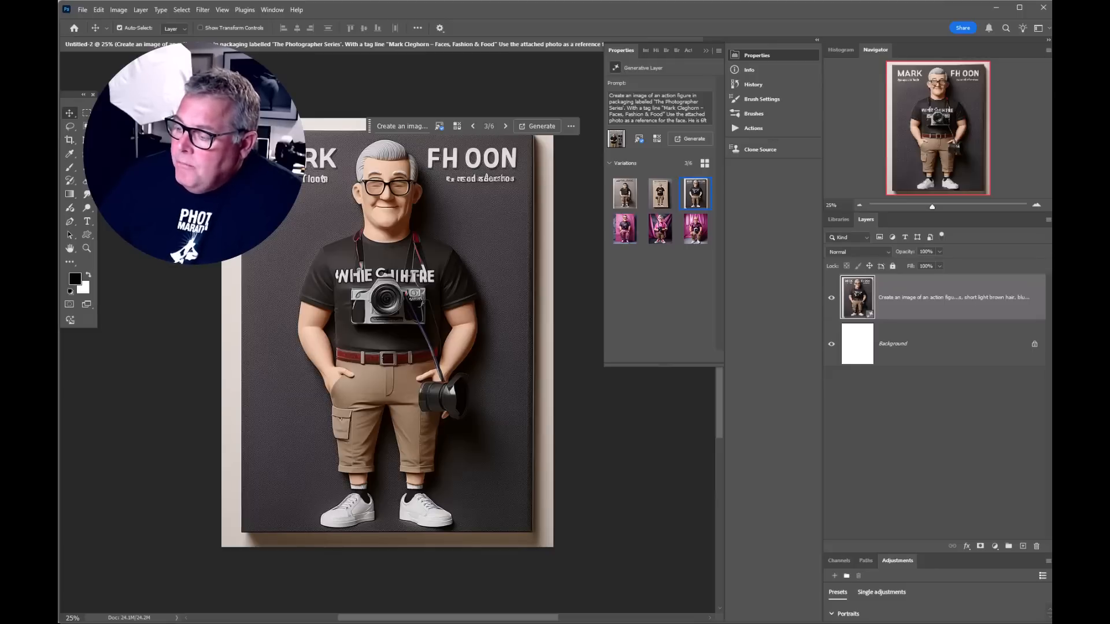
Switch to Adobe Firefly in the browser and look through the action figure images generated there from the same prompt.
key(alt+Tab)
click(173, 11)
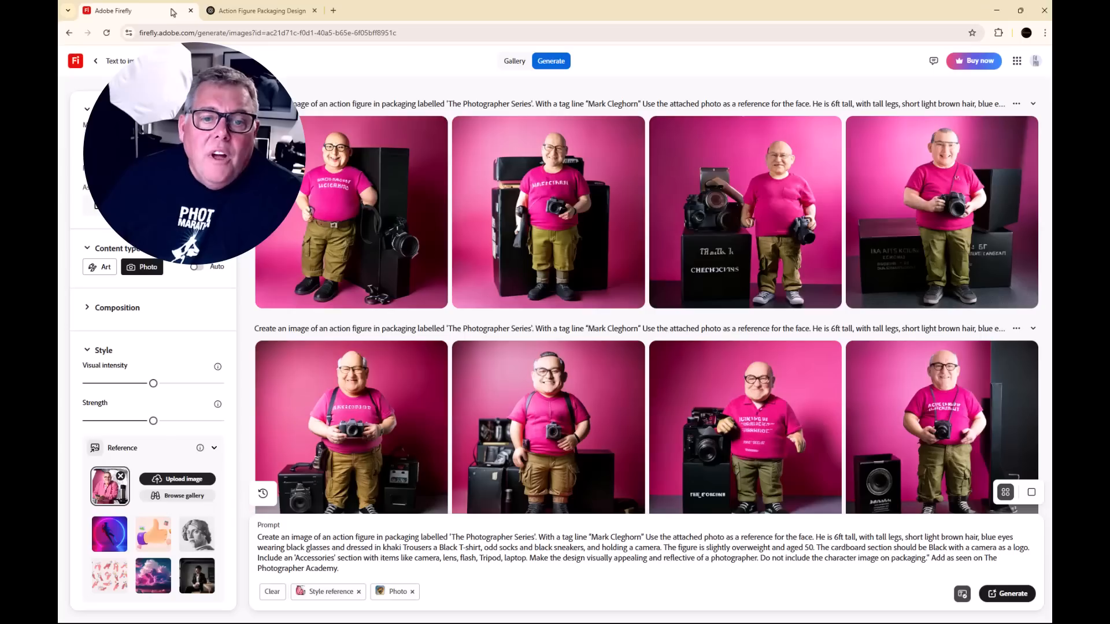
mouse_move(447, 357)
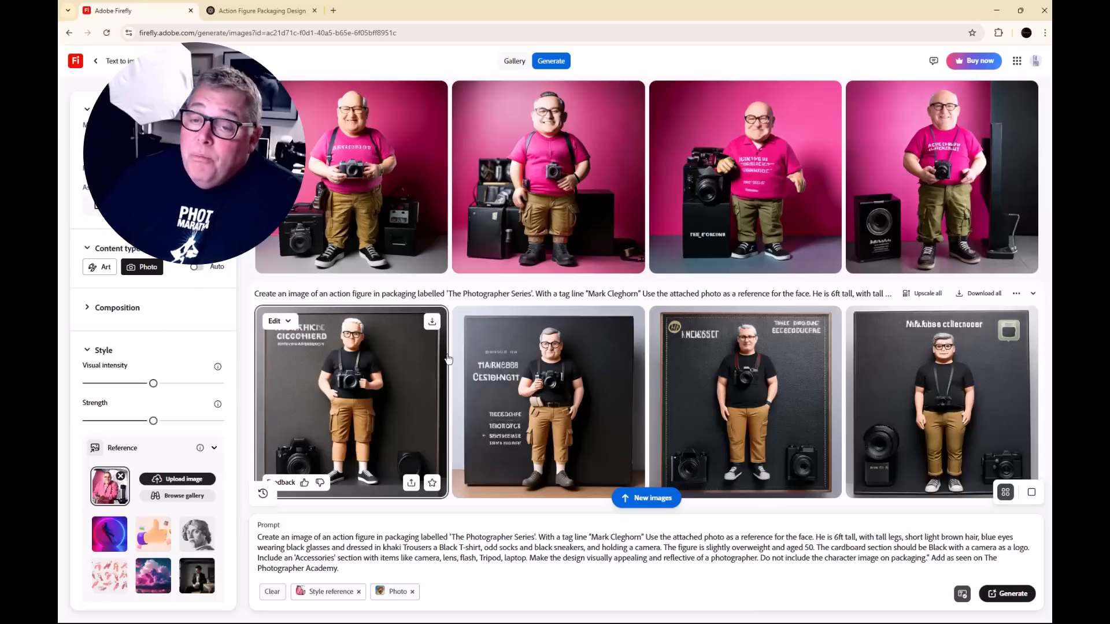
scroll(448, 359, down, 1)
scroll(448, 359, up, 5)
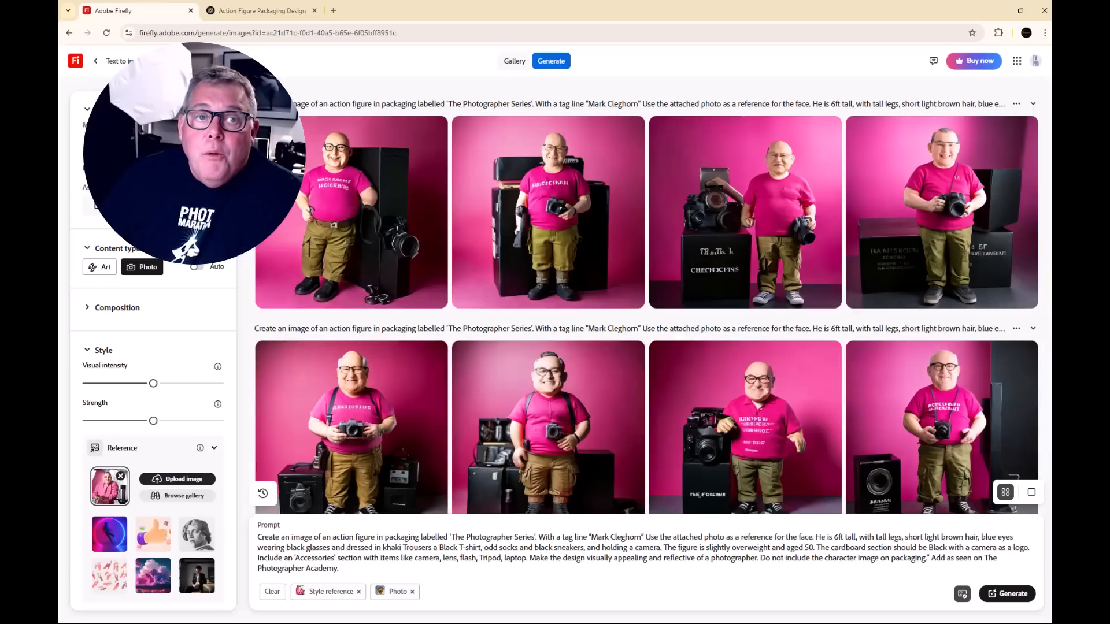
Switch to ChatGPT, review the action figure conversations, and enlarge the generated grey Photographer Series package image.
click(258, 10)
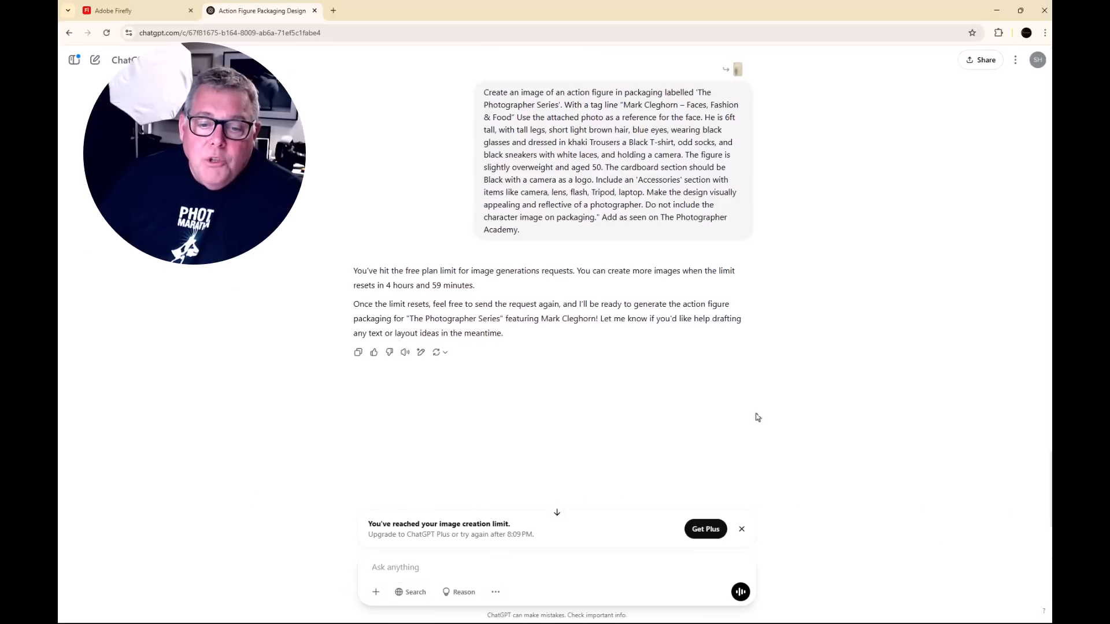
scroll(752, 402, down, 2)
scroll(752, 402, up, 2)
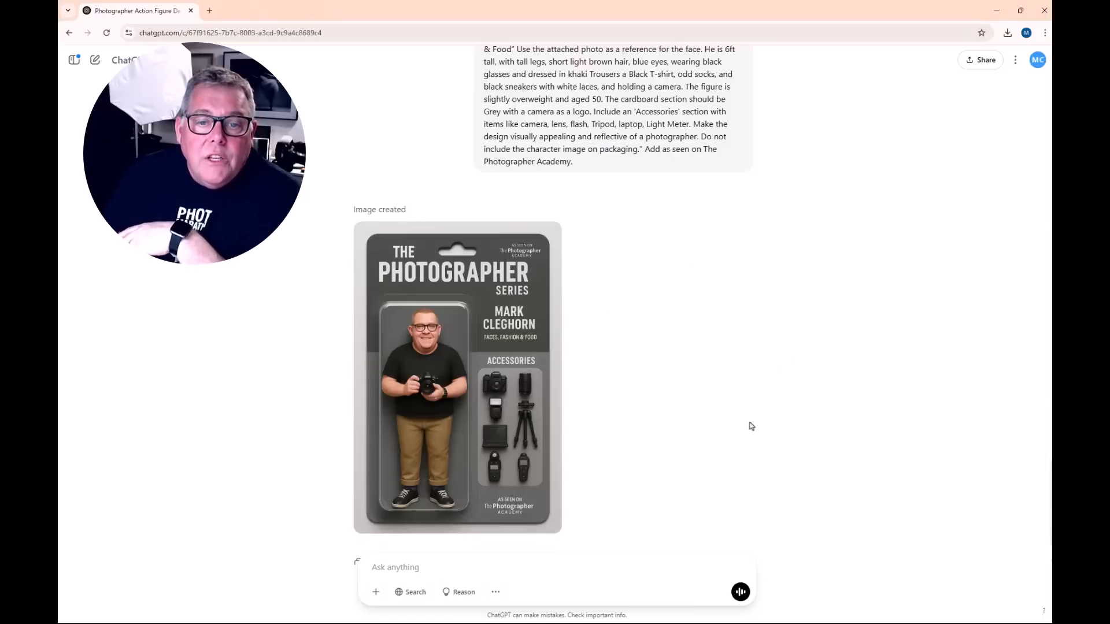
click(512, 362)
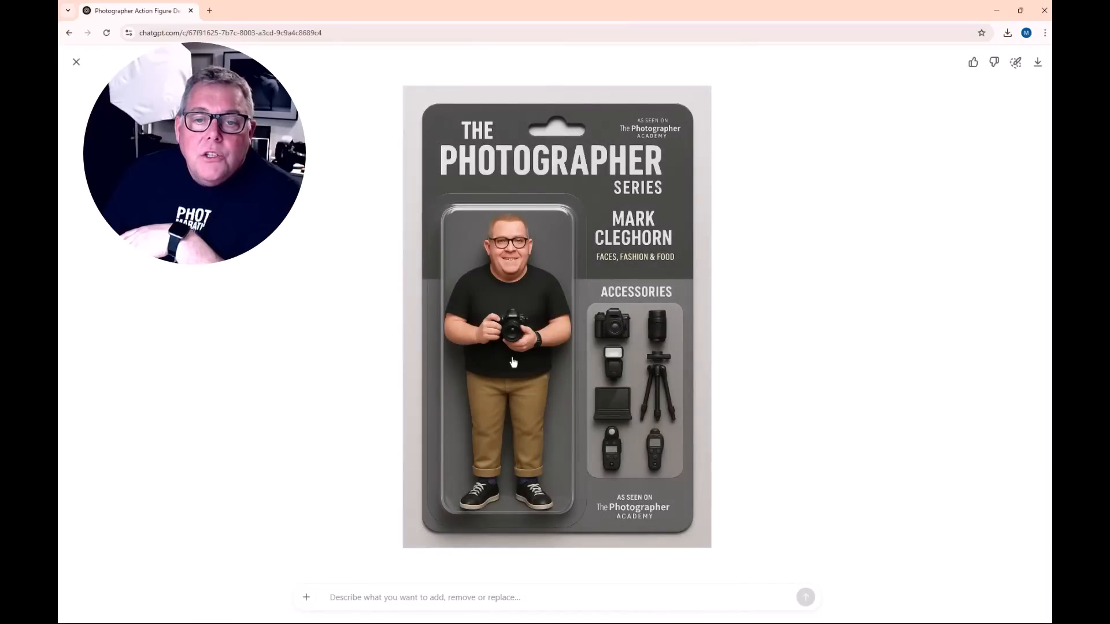